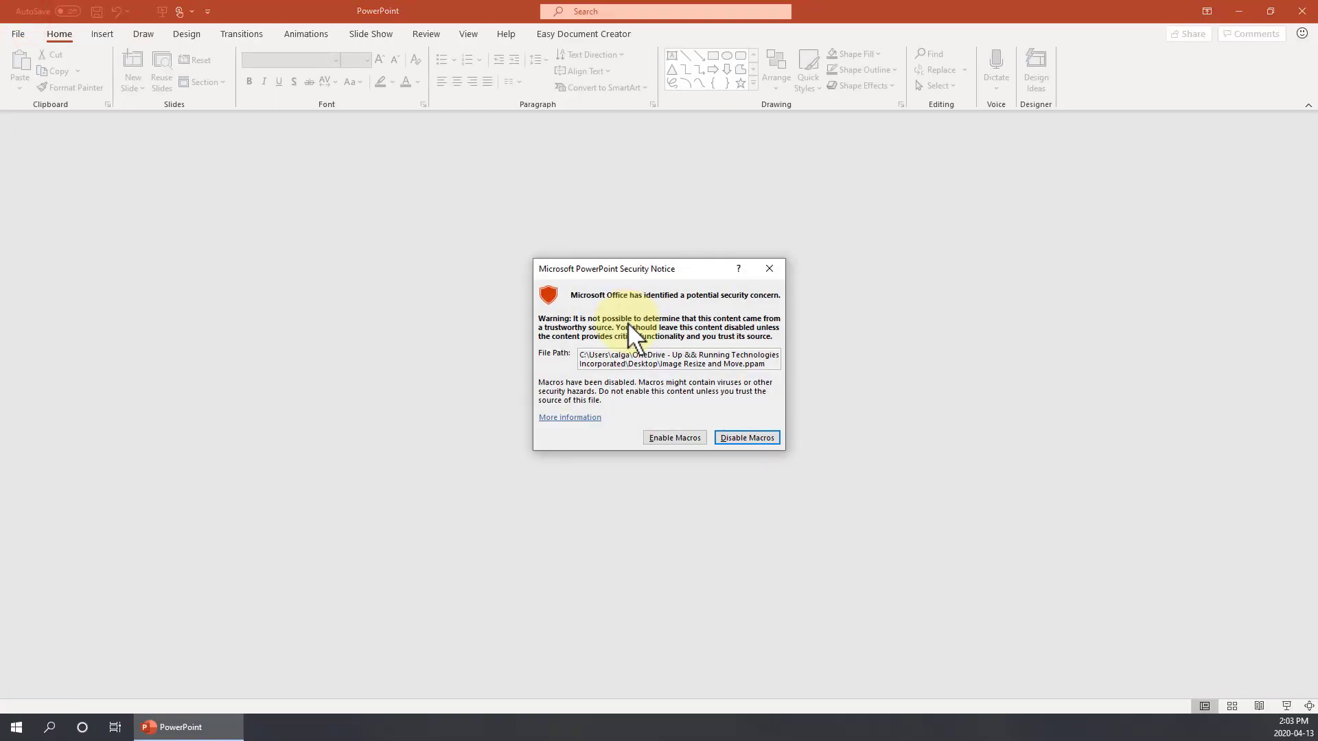
# - Enable the add-in's macros in the Security Notice so its crop, resize and position tools load
pyautogui.click(684, 438)
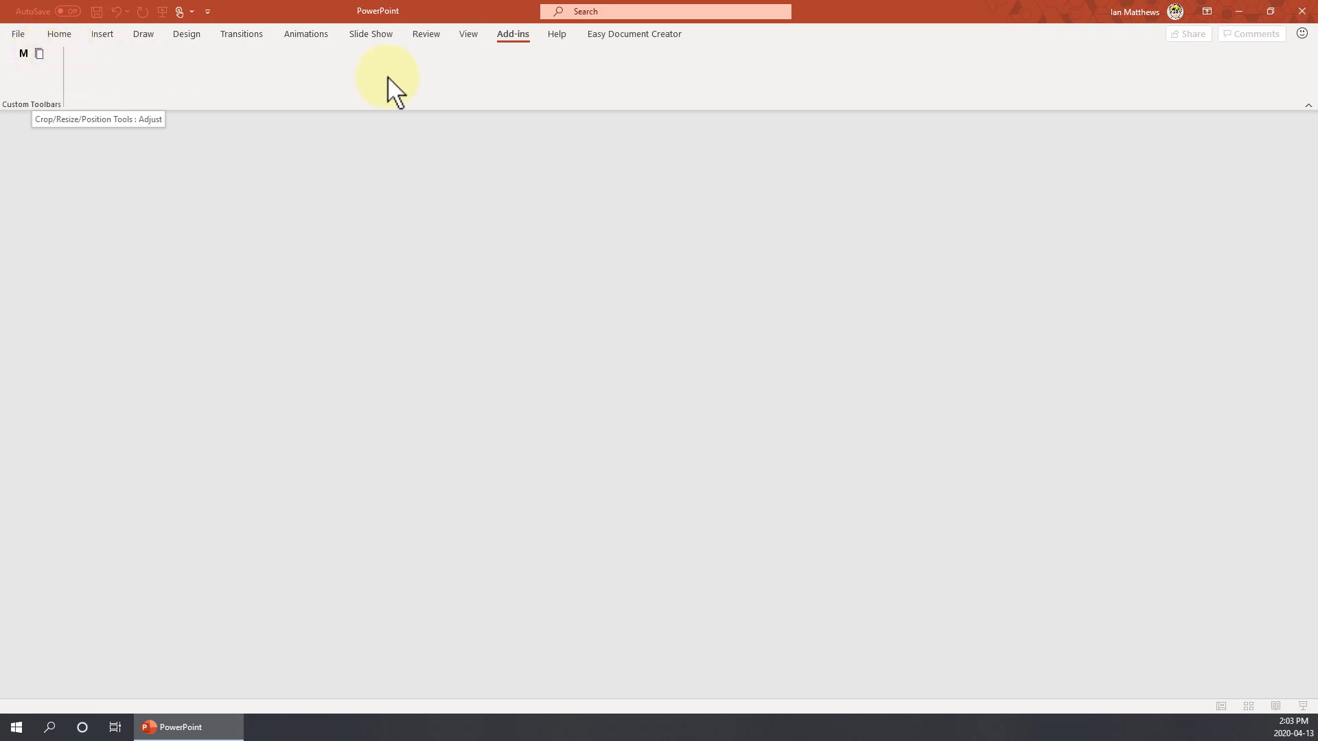
# - Close PowerPoint and launch Registry Editor by searching 'reg' from Start
pyautogui.click(1308, 11)
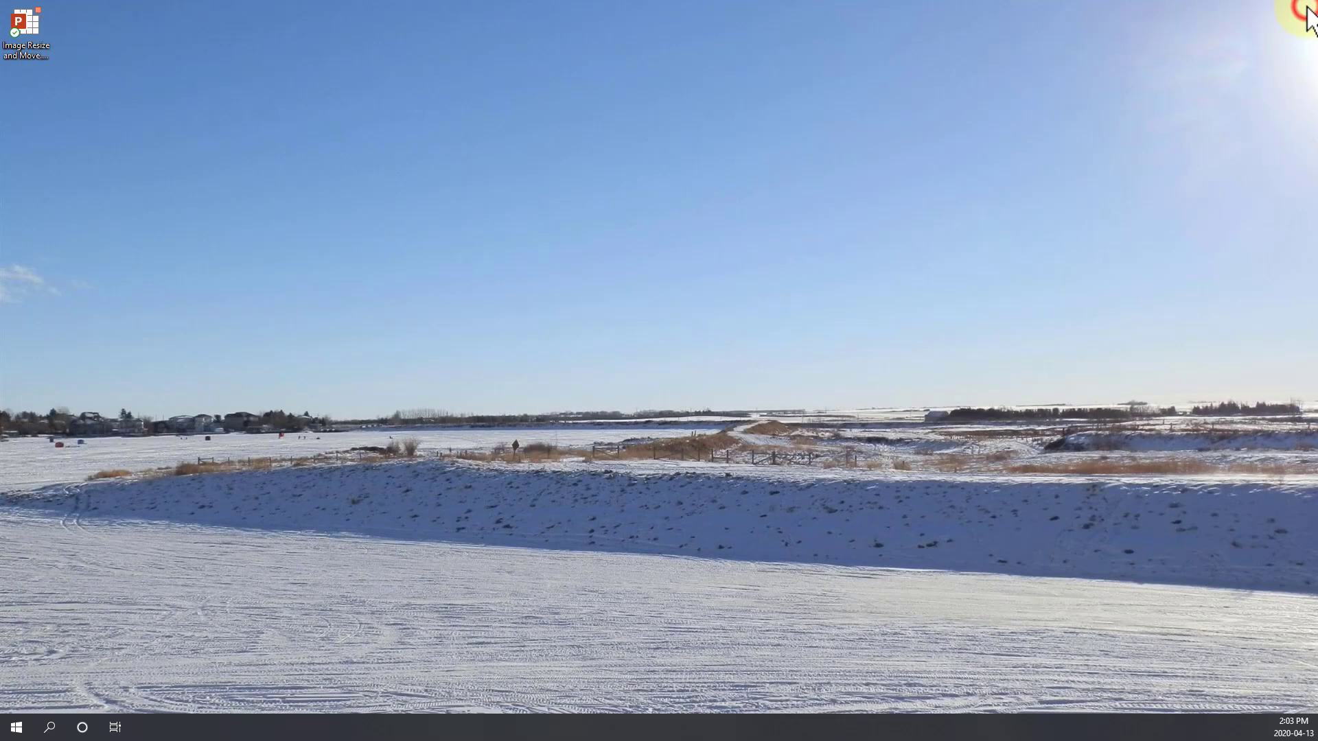
pyautogui.click(15, 729)
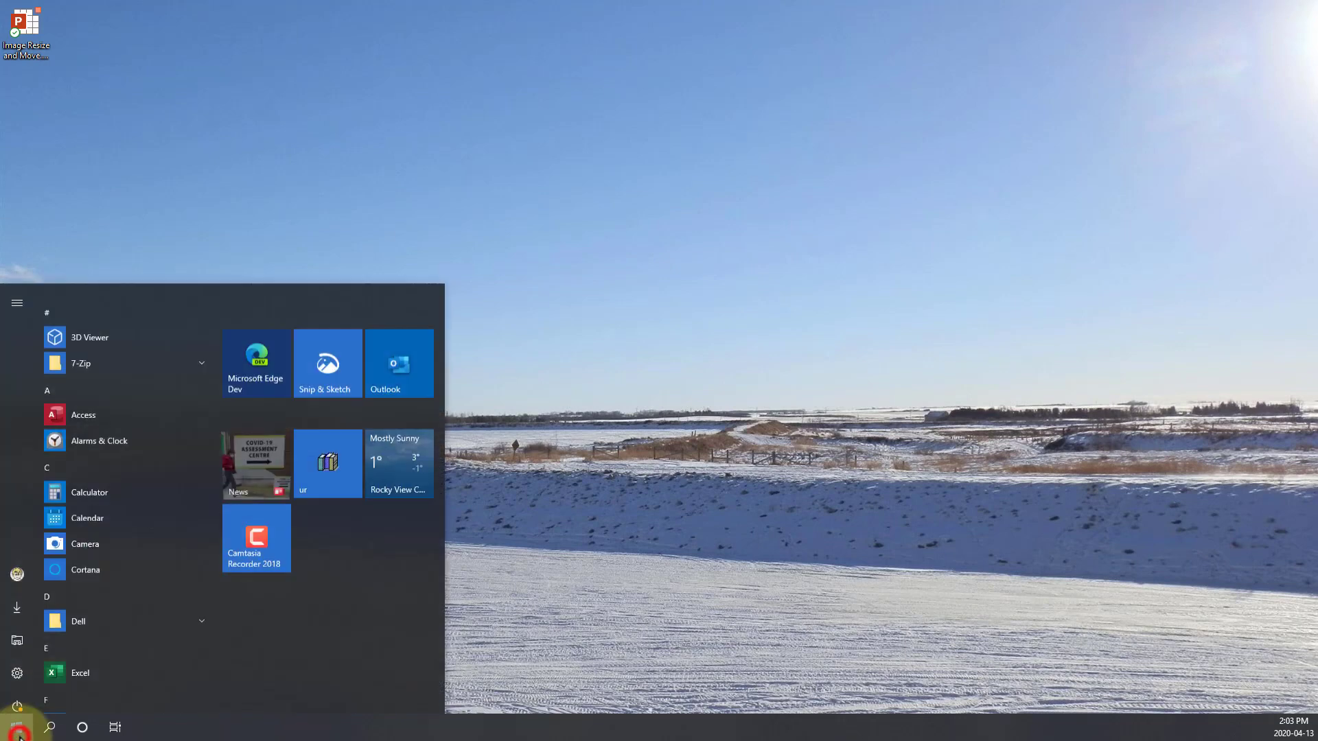
pyautogui.write('reg')
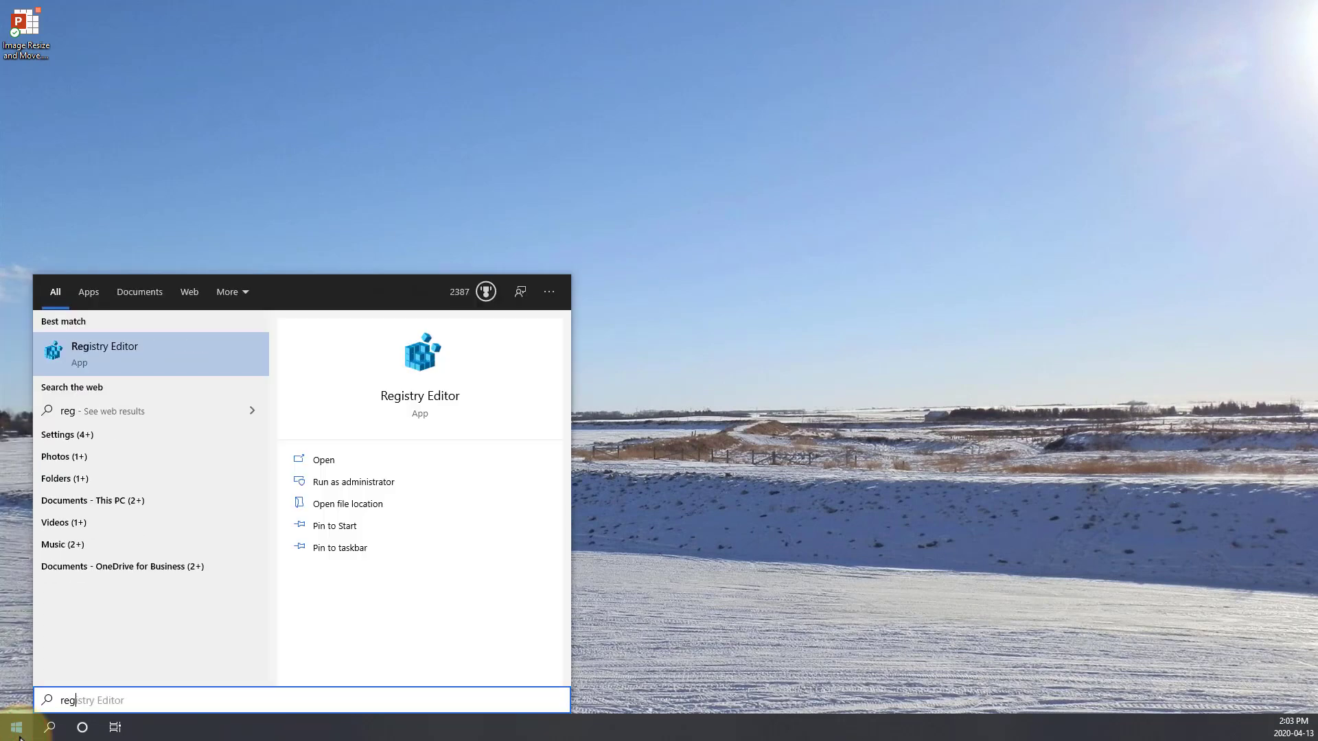
pyautogui.press('Return')
# - Expand HKEY_CURRENT_USER > SOFTWARE > Microsoft in the registry tree
pyautogui.doubleClick(193, 95)
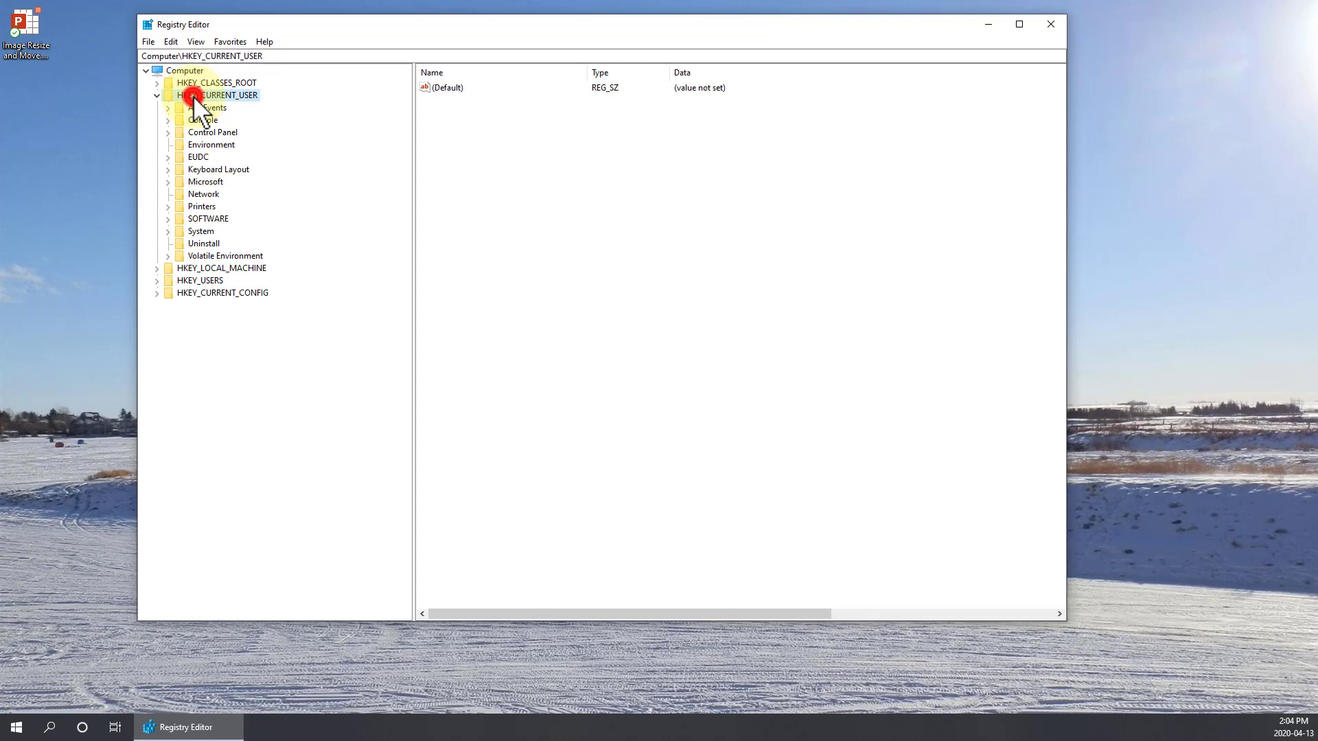
pyautogui.doubleClick(208, 218)
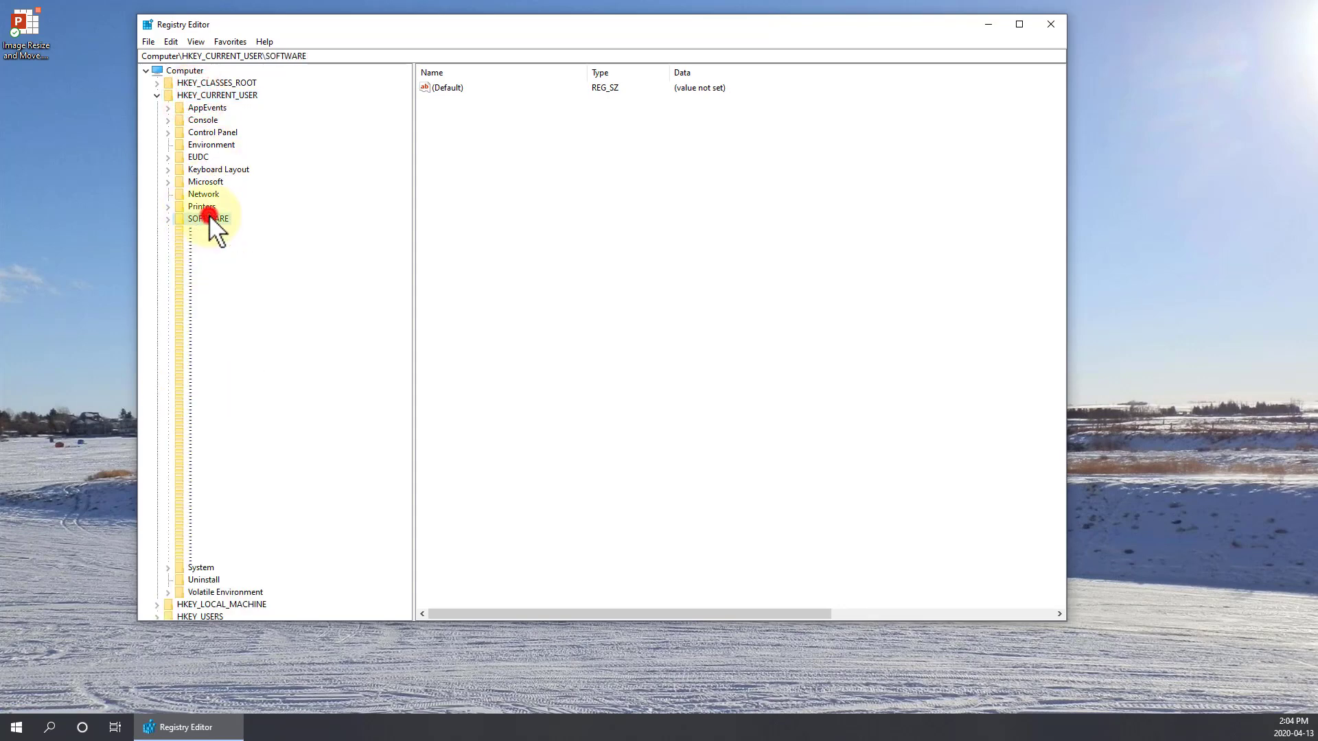
pyautogui.click(206, 256)
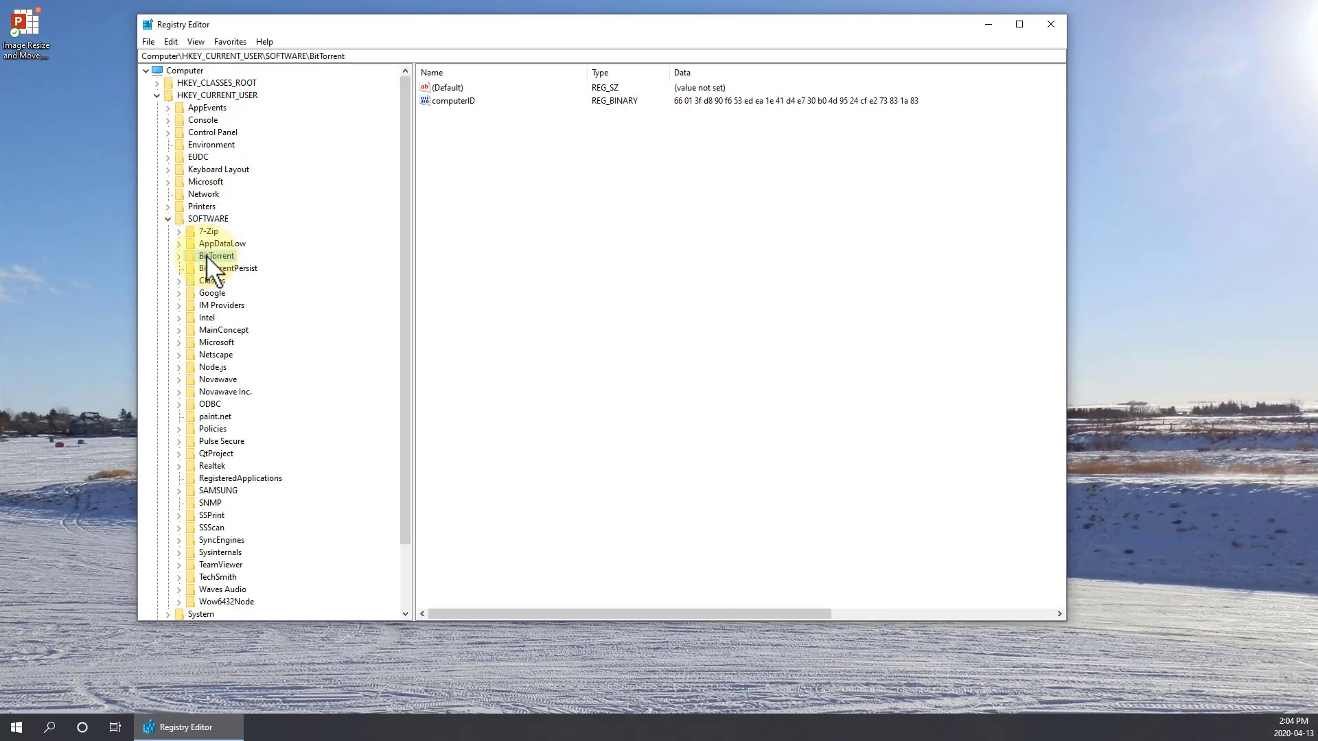
pyautogui.press('Down')
pyautogui.press('Down')
pyautogui.press('Down')
pyautogui.press('Down')
pyautogui.press('Down')
pyautogui.press('Down')
pyautogui.press('Down')
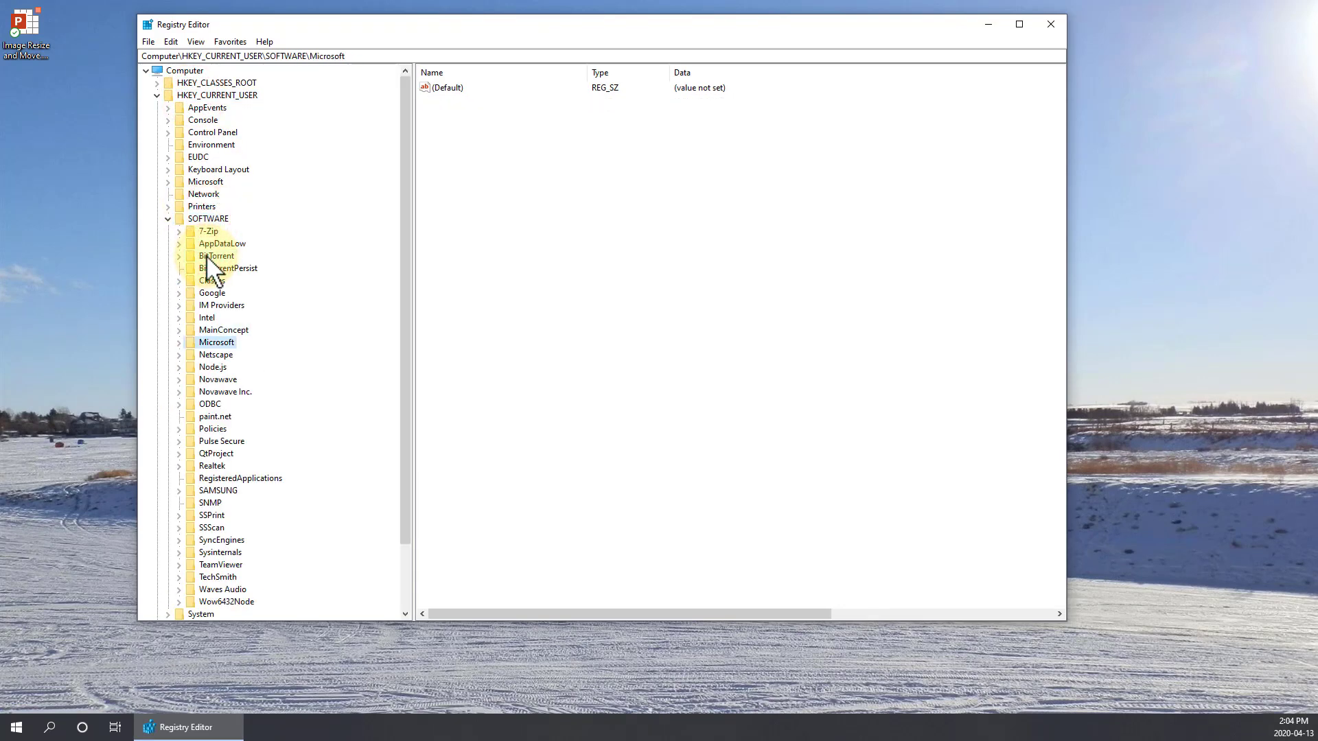
pyautogui.doubleClick(219, 342)
pyautogui.click(224, 357)
pyautogui.scroll(-3, 225, 359)
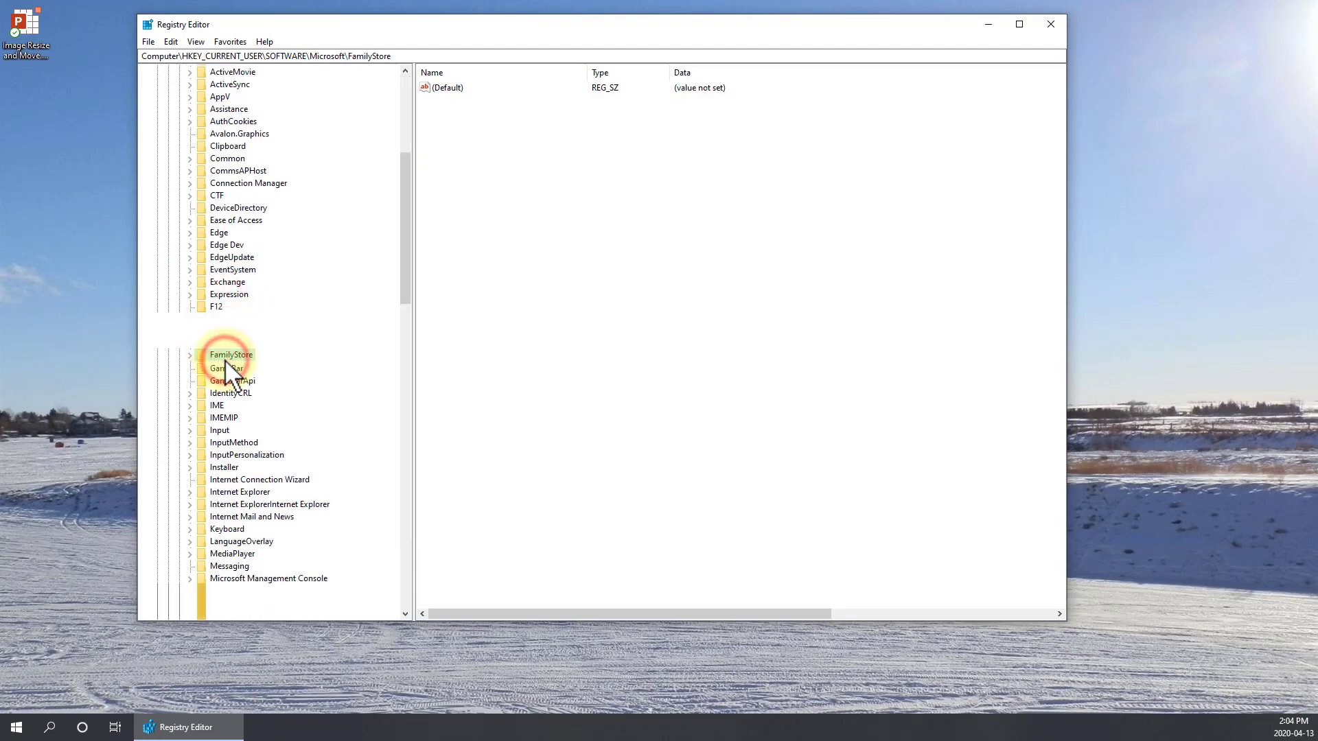
pyautogui.scroll(-3, 329, 518)
# - Expand Office > 16.0 > PowerPoint to reach its subkeys
pyautogui.click(233, 489)
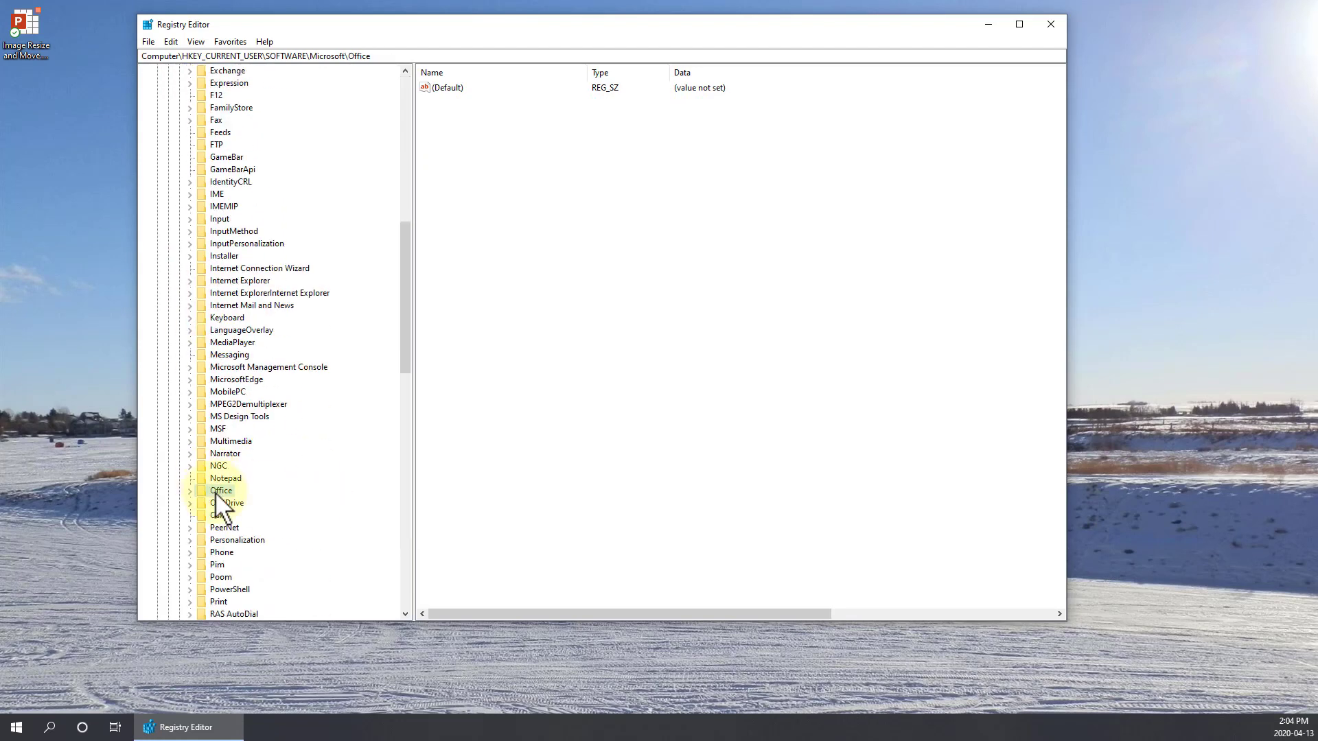
pyautogui.doubleClick(216, 491)
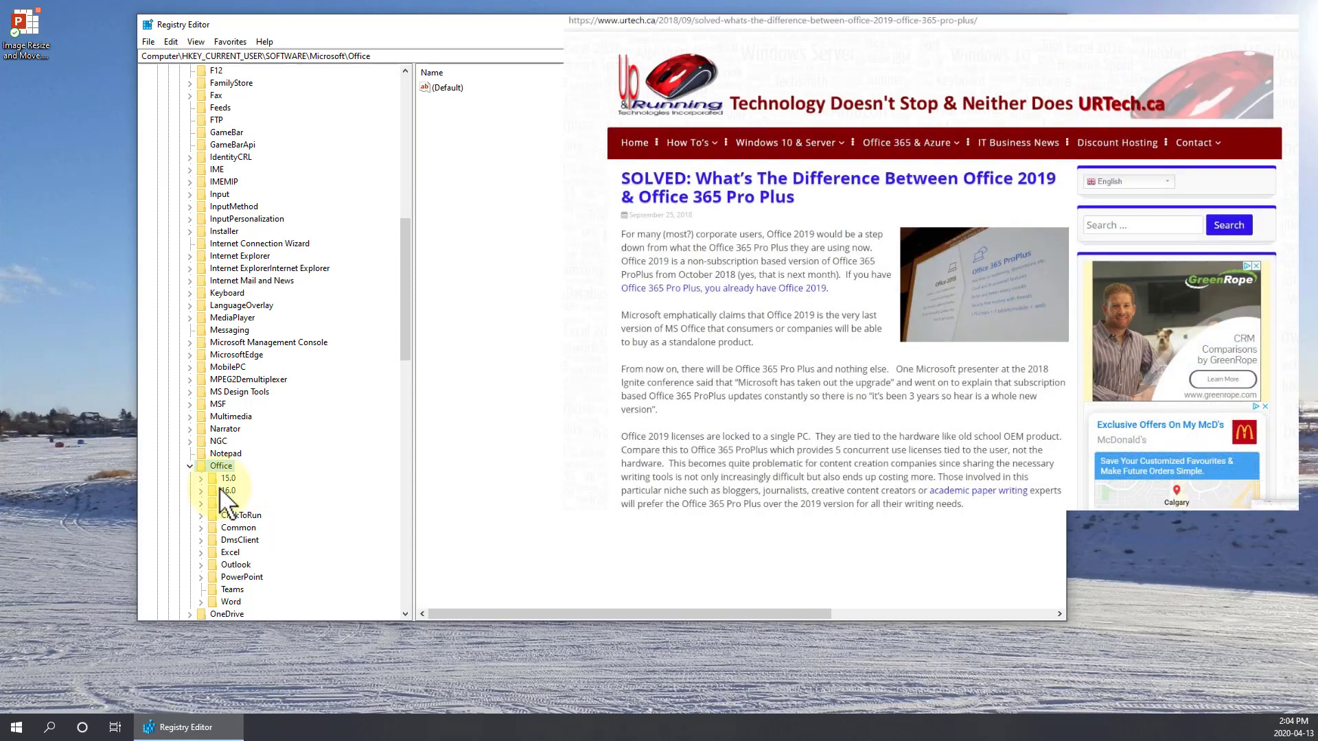
pyautogui.doubleClick(228, 489)
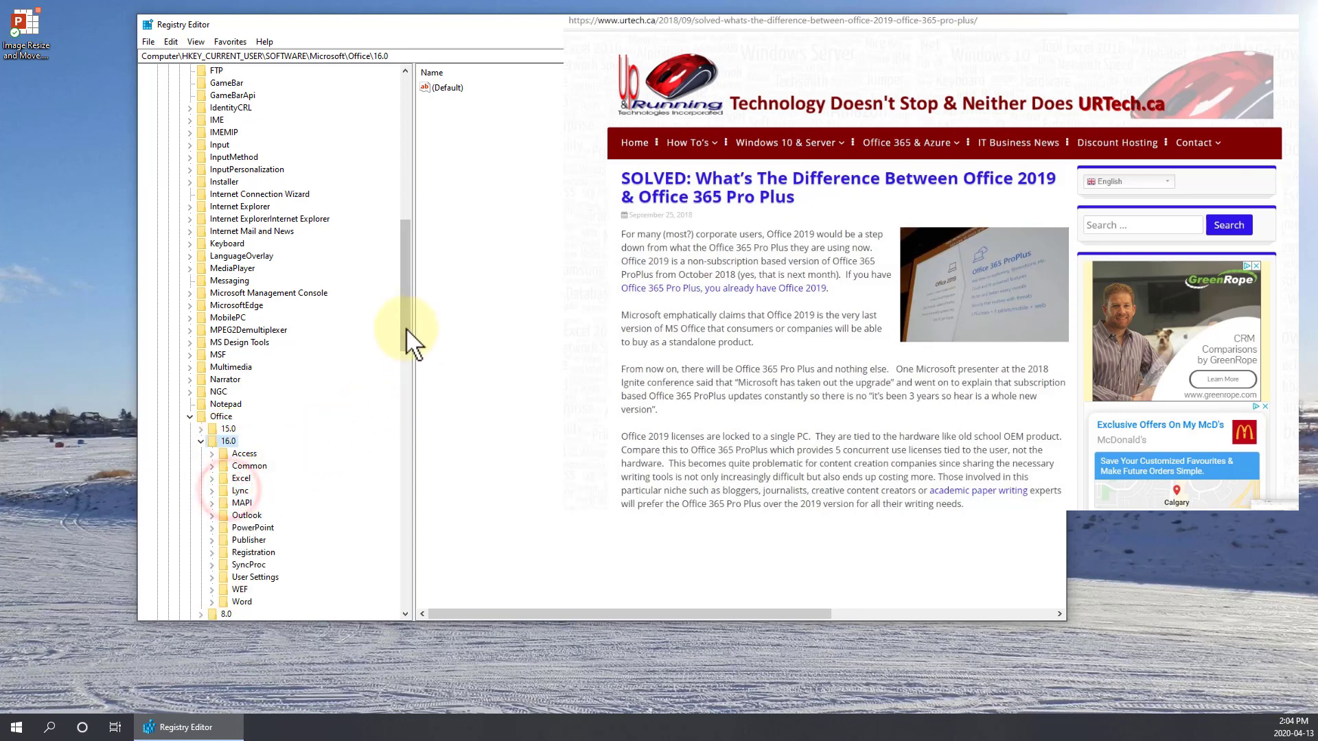
pyautogui.moveTo(404, 319)
pyautogui.mouseDown()
pyautogui.moveTo(401, 347)
pyautogui.moveTo(406, 319)
pyautogui.mouseUp()
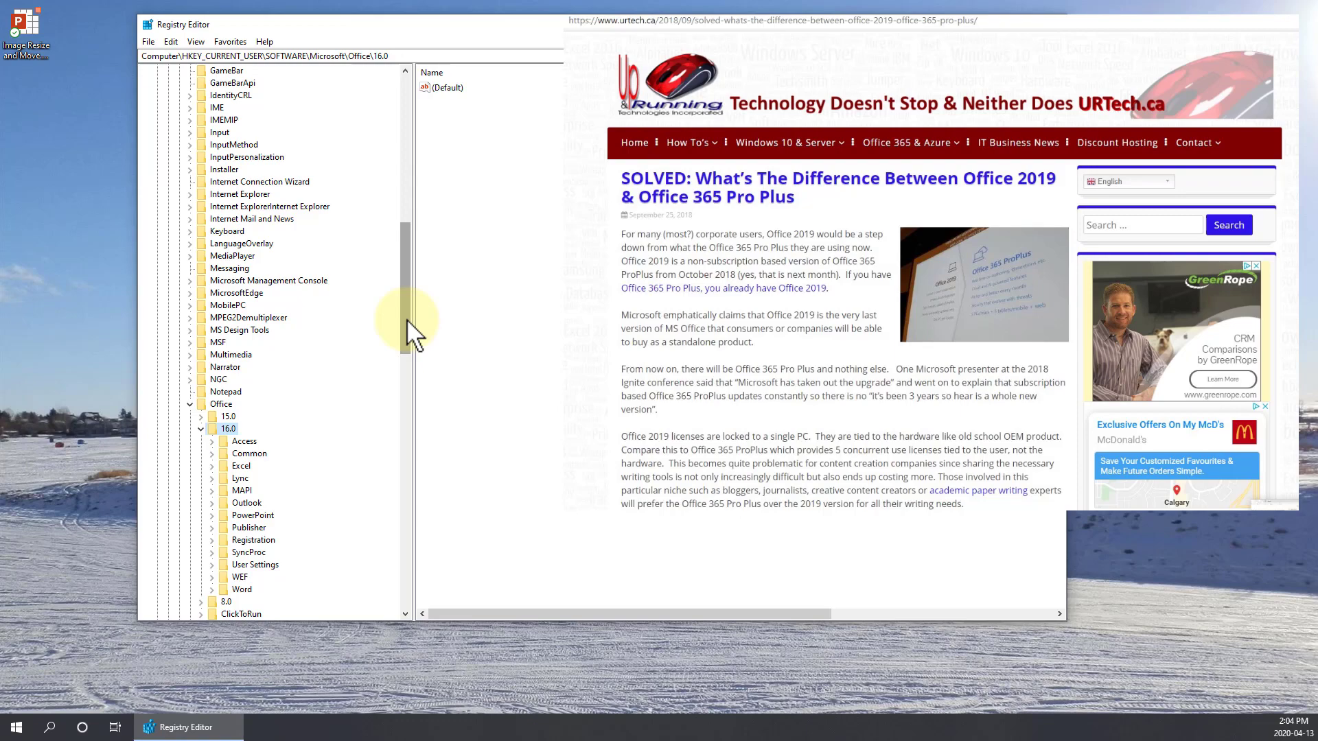
pyautogui.click(251, 515)
pyautogui.doubleClick(251, 516)
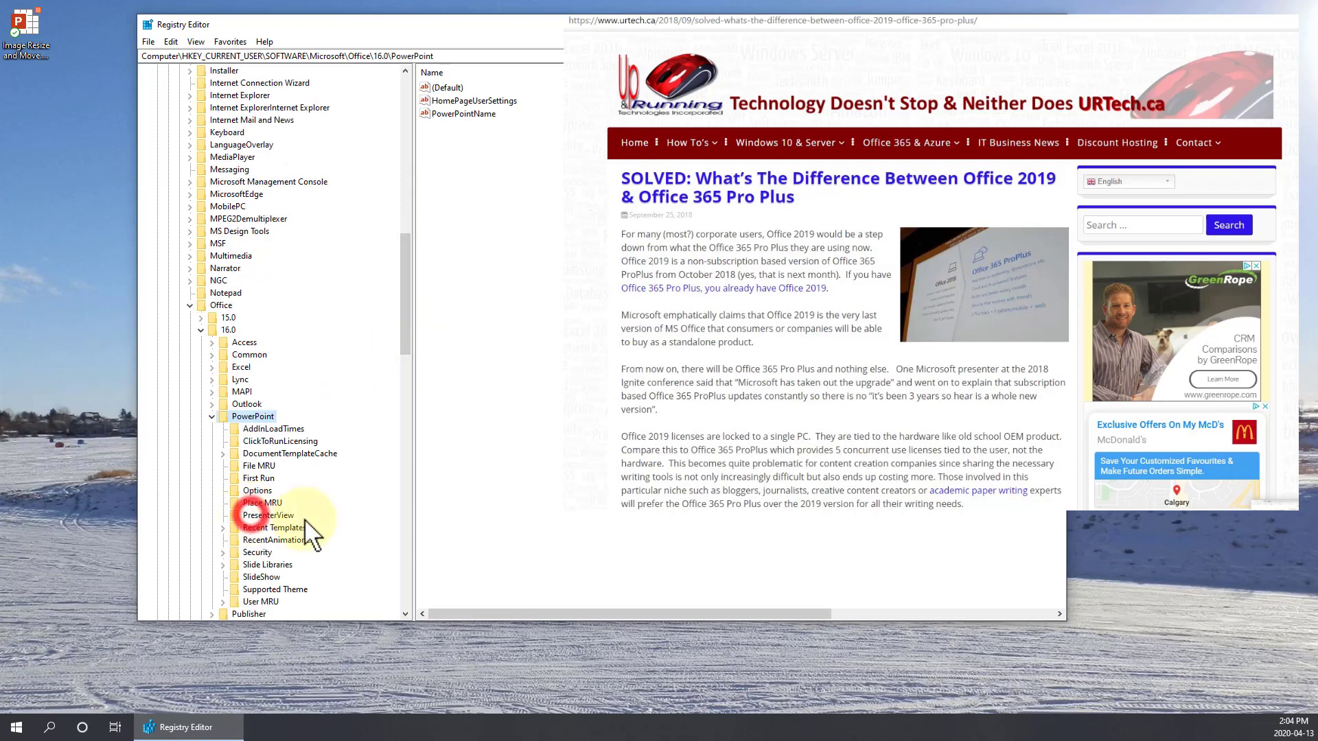
# - Create a new DWORD (32-bit) value named DebugAddins in the Options key
pyautogui.click(265, 495)
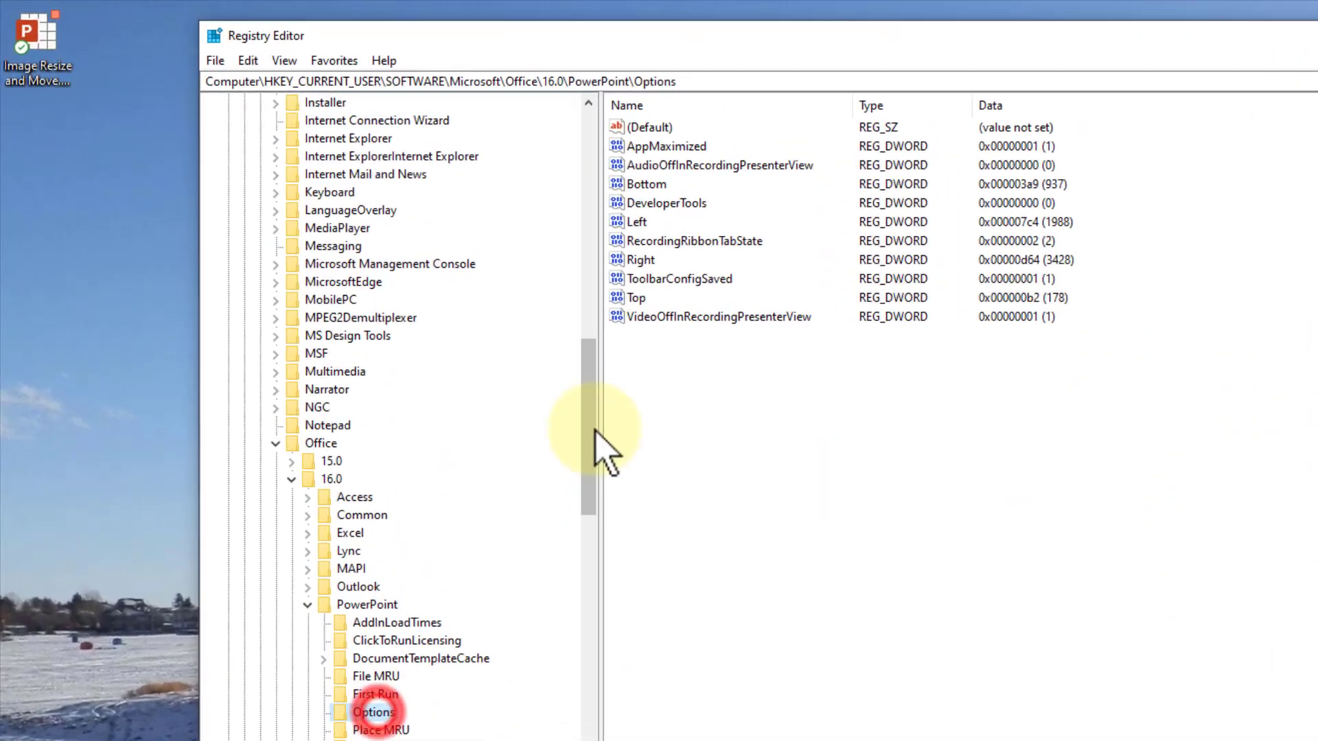
pyautogui.rightClick(534, 304)
pyautogui.click(705, 389)
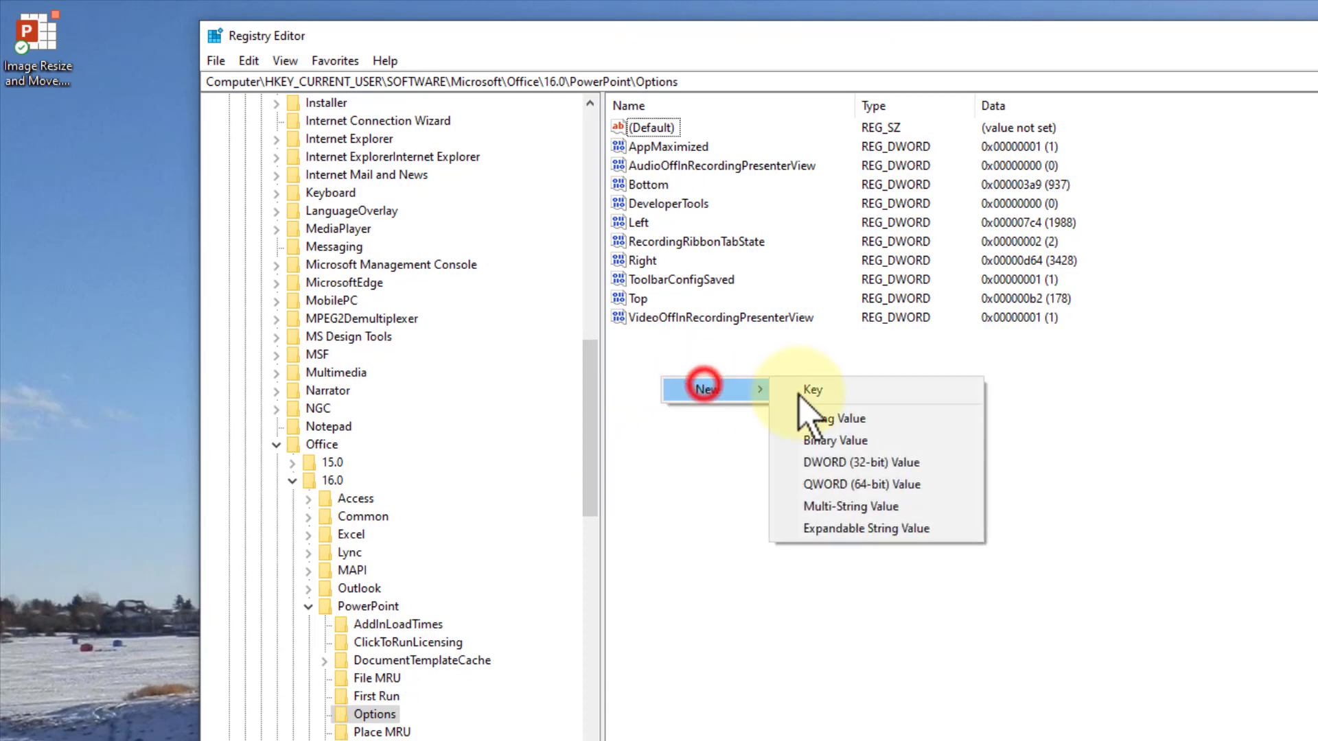
pyautogui.click(855, 467)
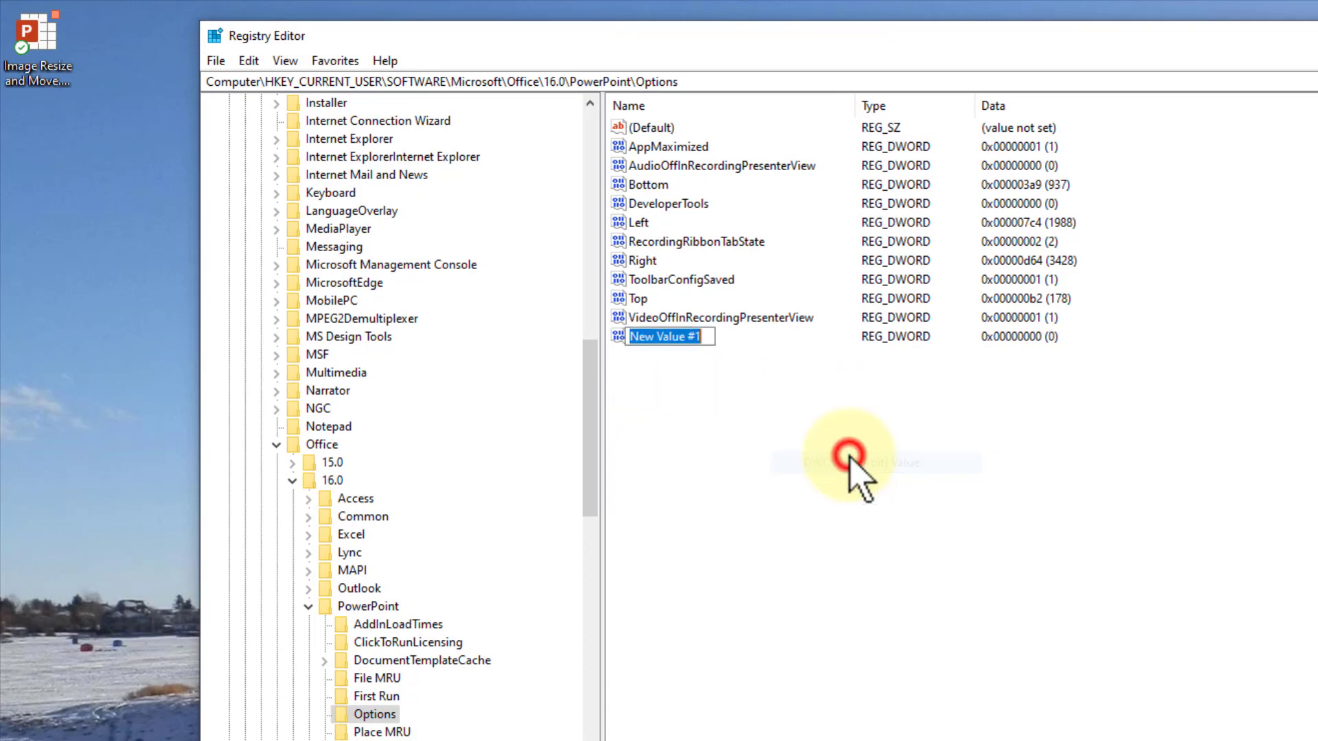
pyautogui.write('DebugAddins')
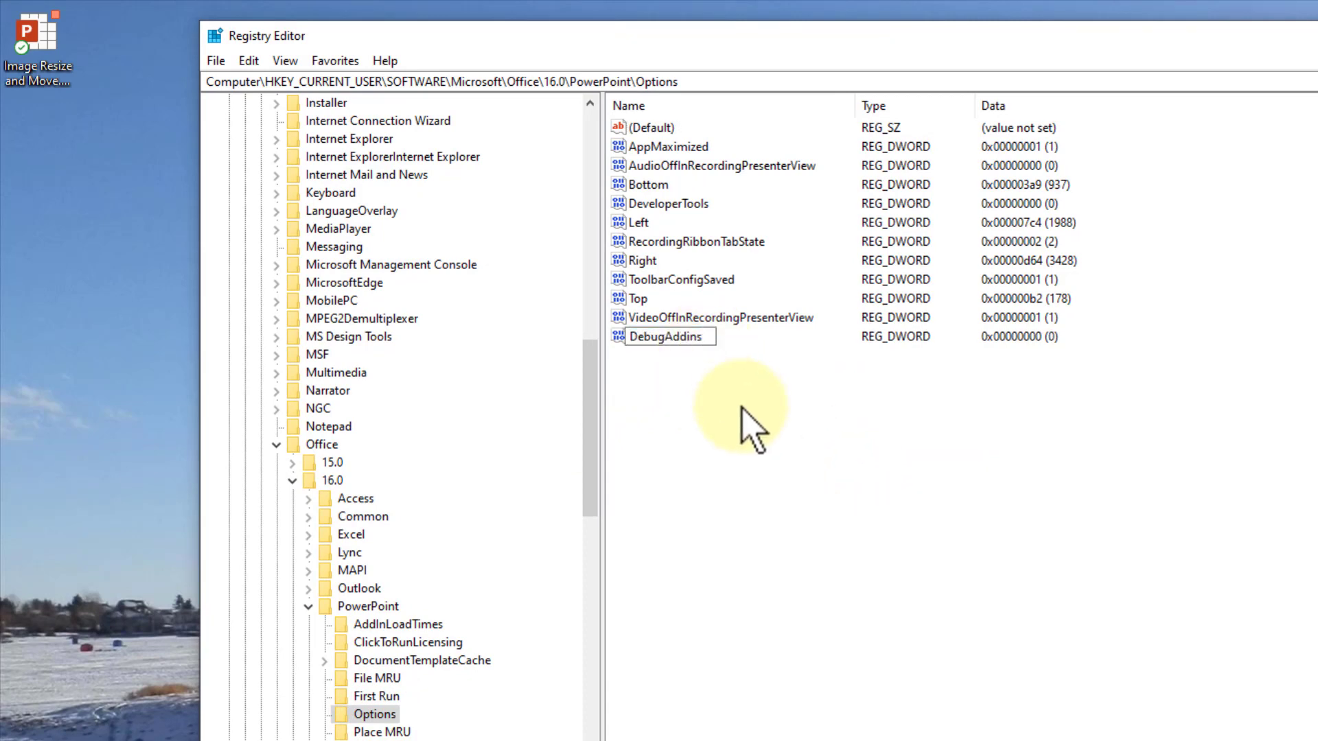
pyautogui.click(741, 406)
# - Set the DebugAddins value data to 1
pyautogui.doubleClick(662, 336)
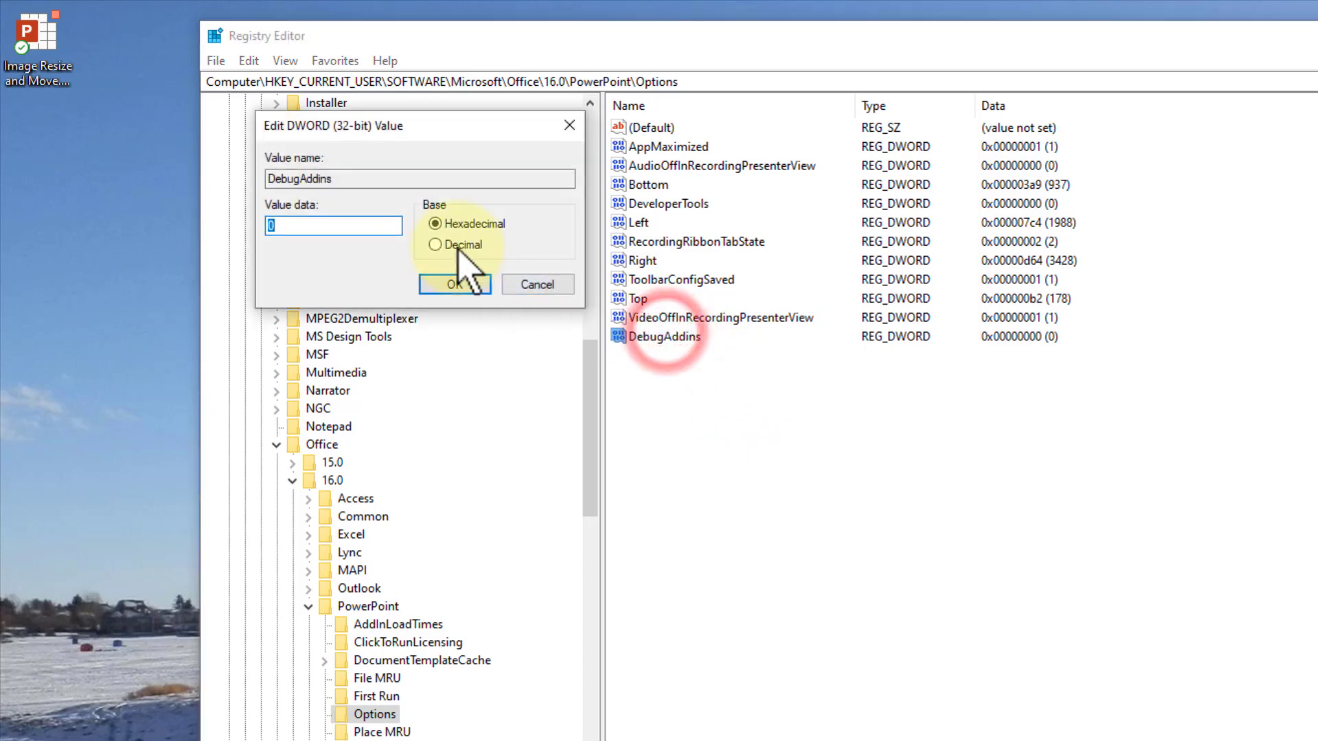
pyautogui.write('1')
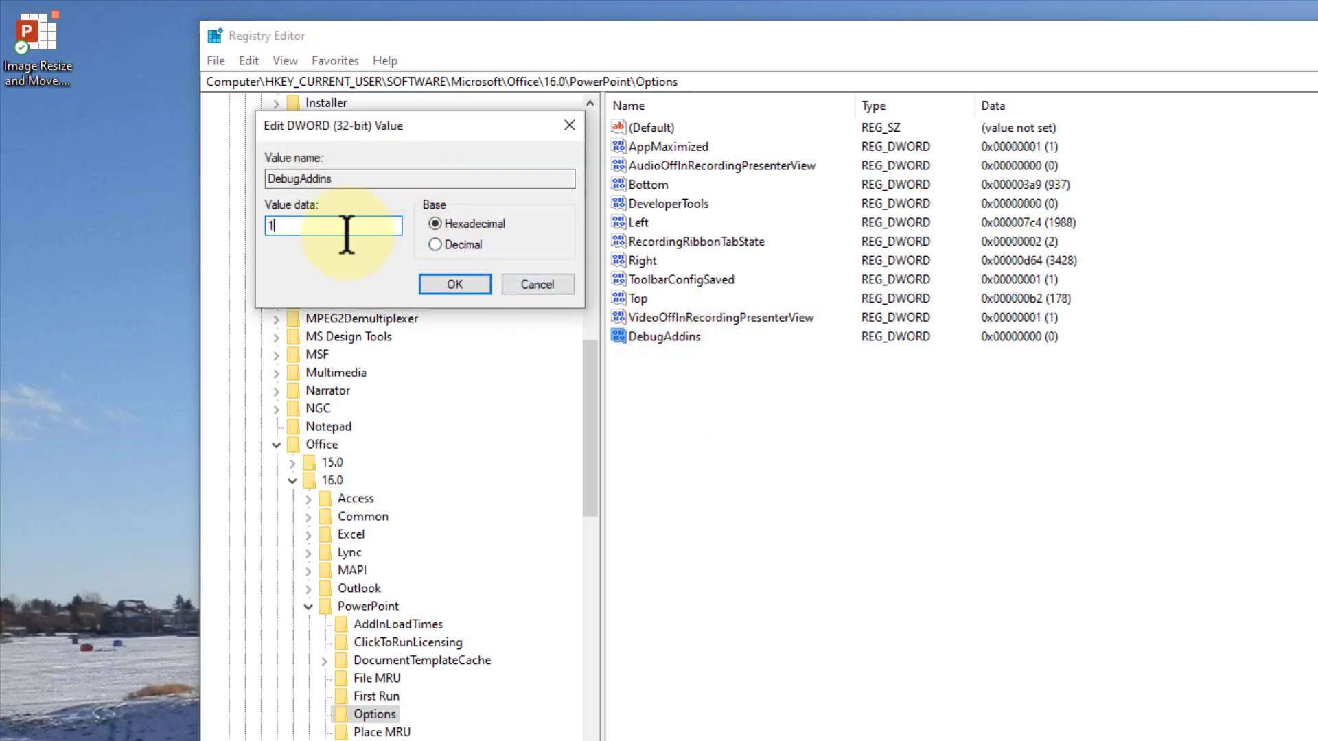
pyautogui.click(454, 283)
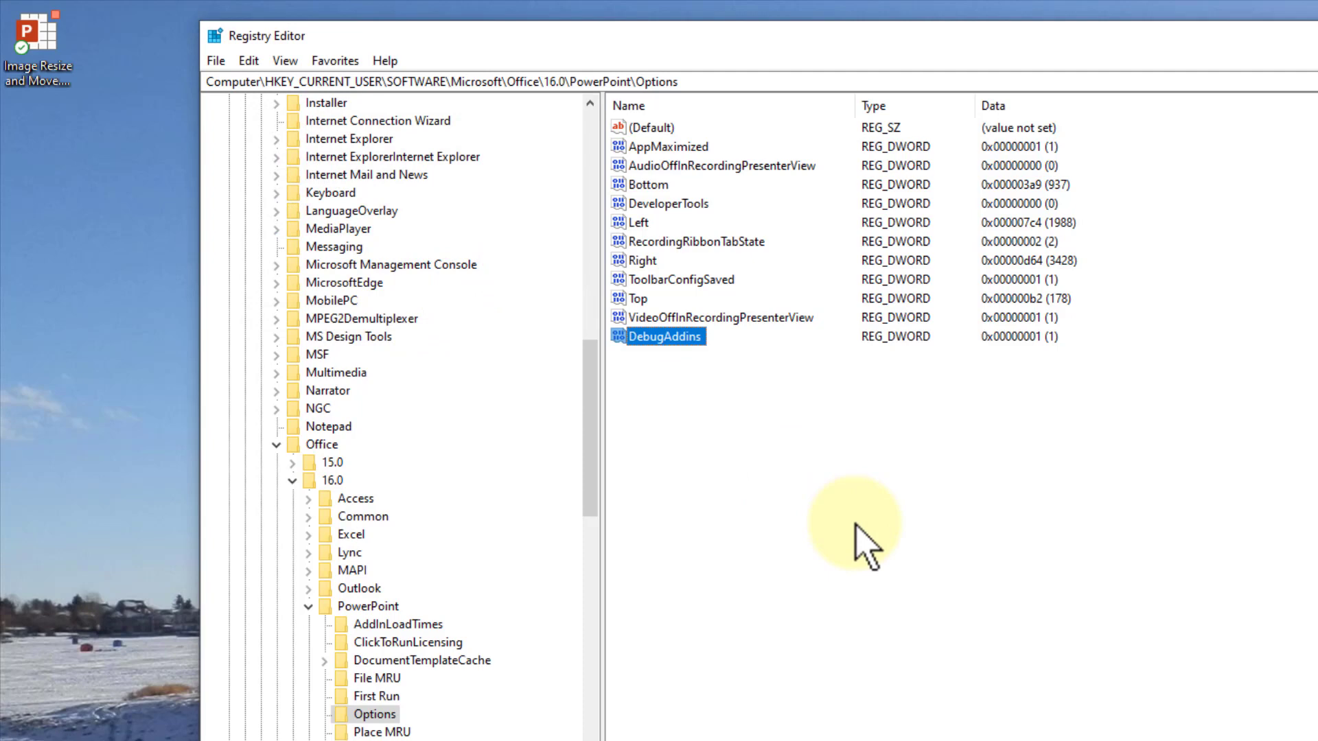
pyautogui.click(821, 432)
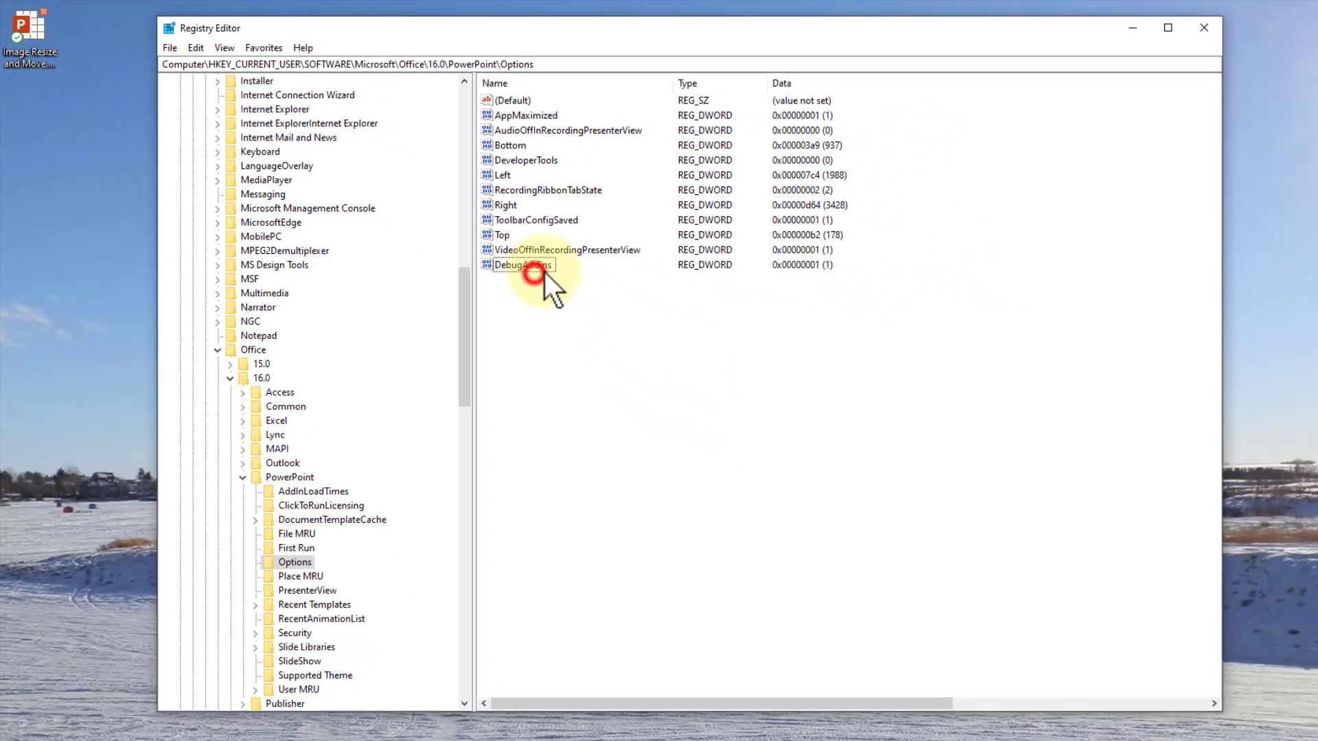
# - Relaunch PowerPoint via the Image Resize and Move add-in and tick Developer under Main Tabs
pyautogui.click(677, 352)
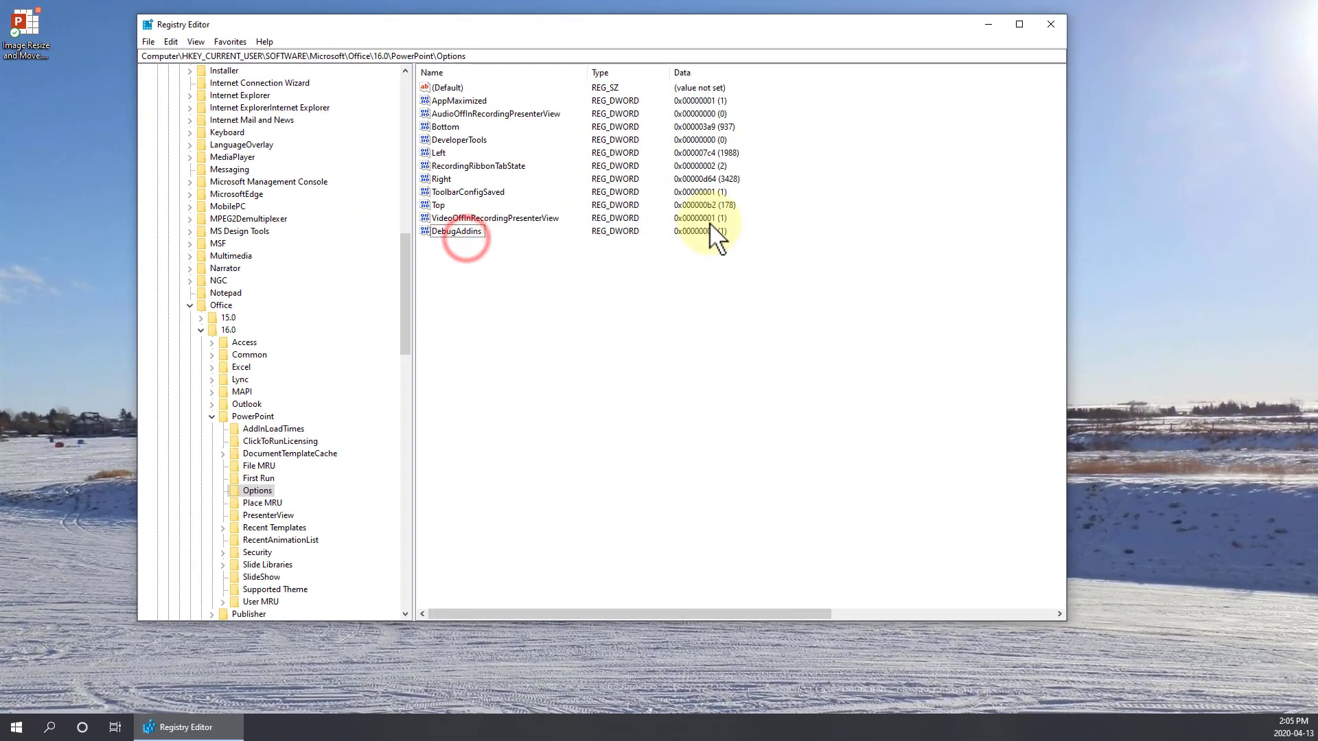
pyautogui.doubleClick(25, 31)
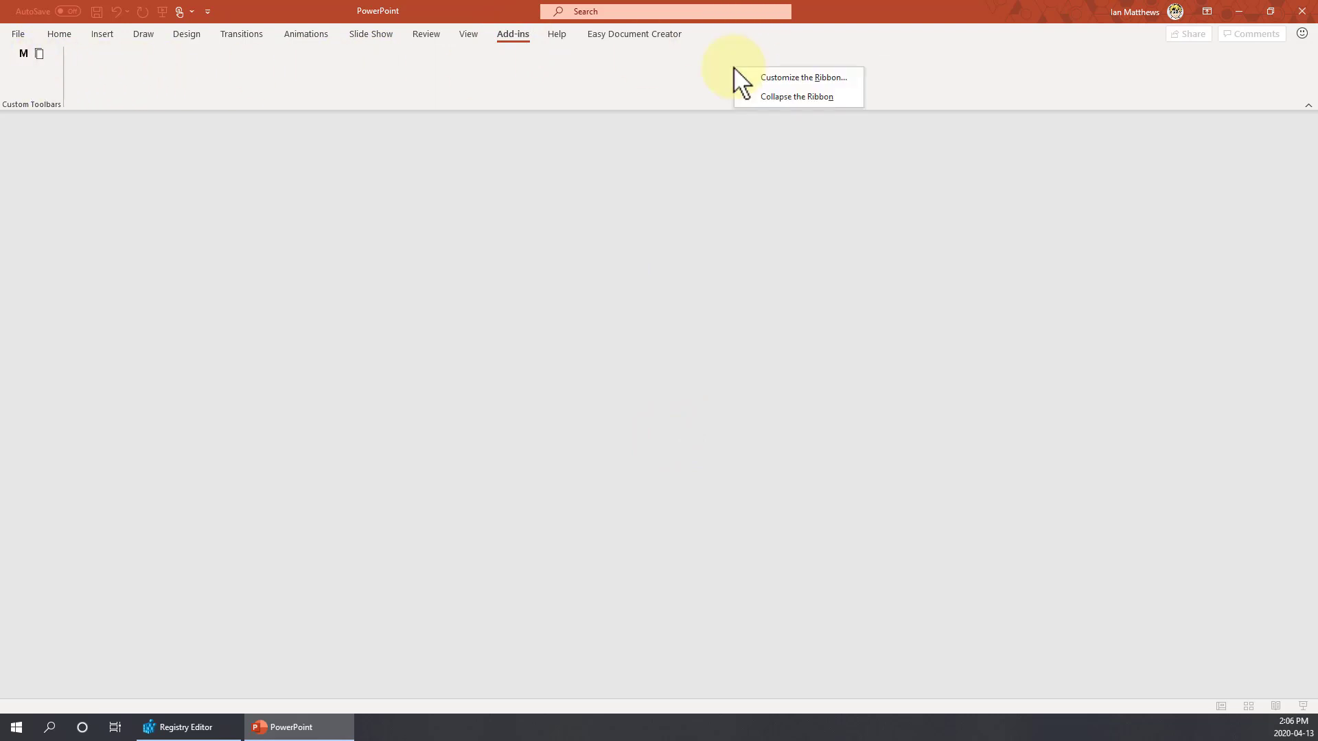
pyautogui.click(764, 76)
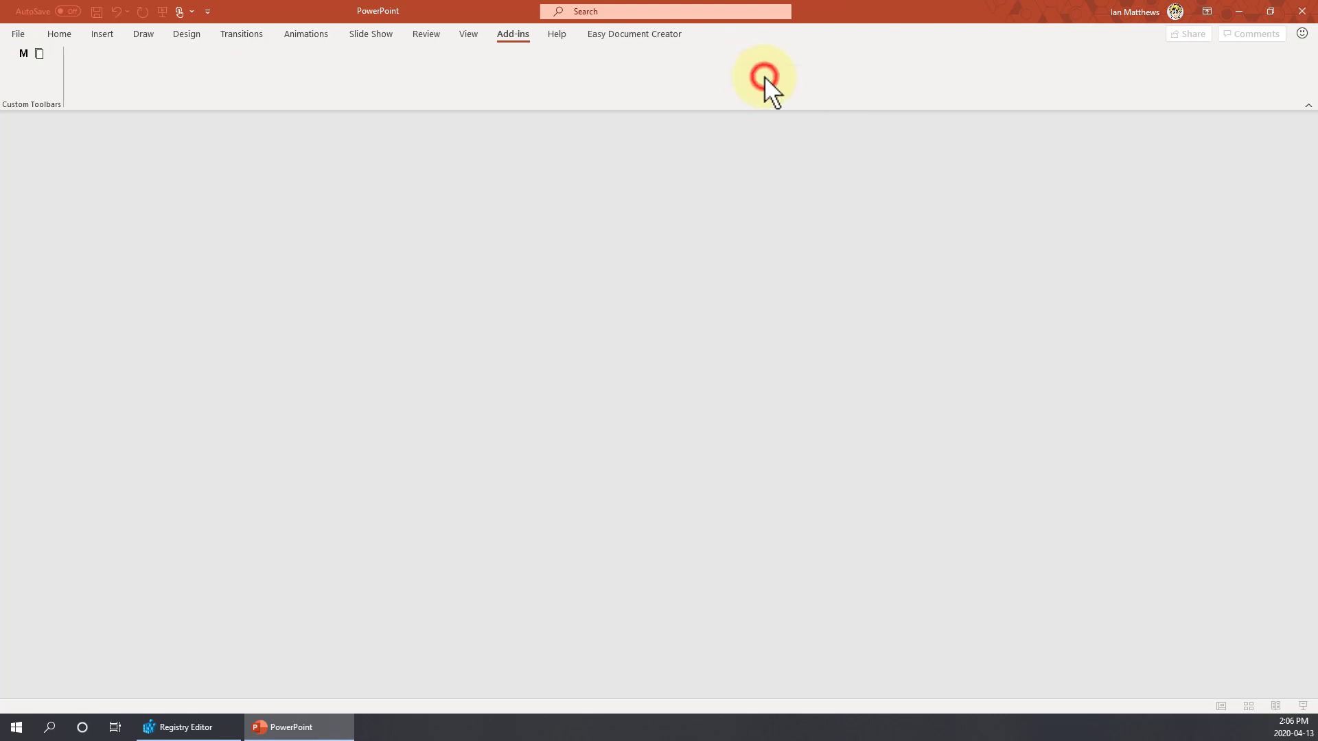
pyautogui.click(892, 248)
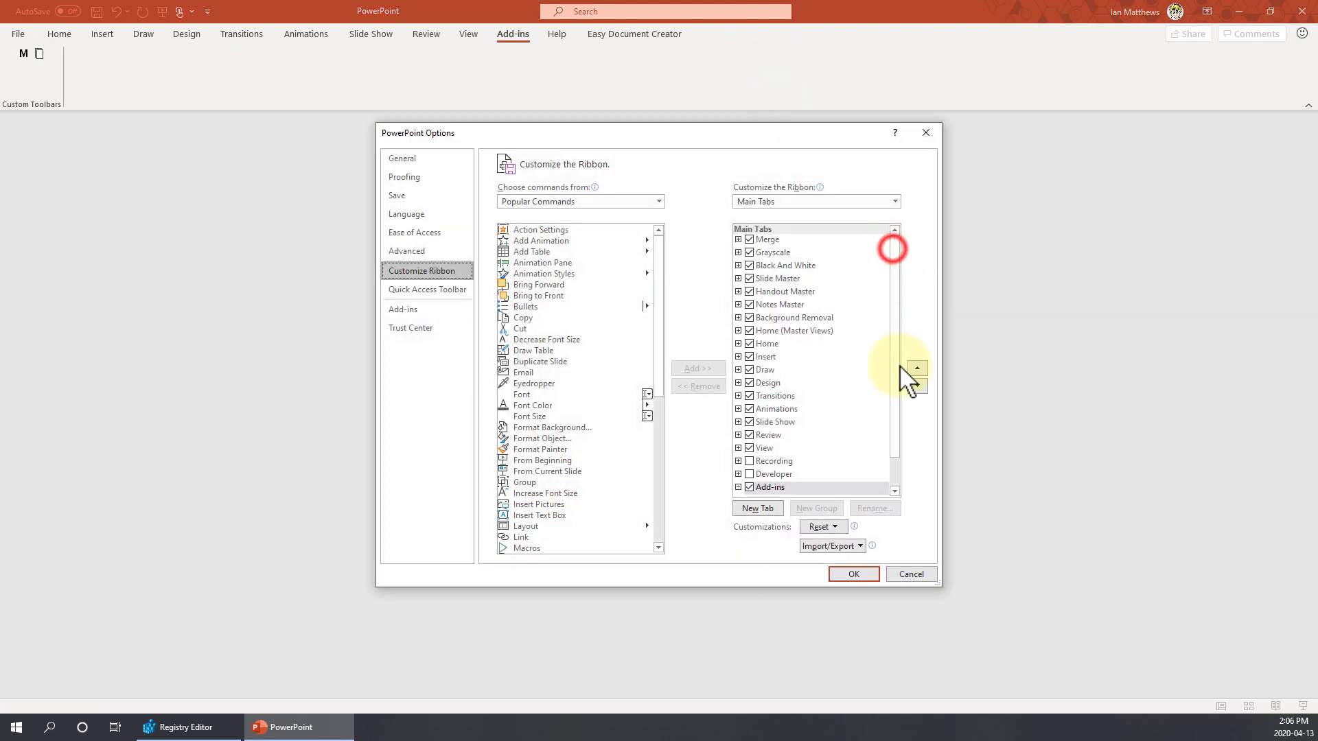
pyautogui.click(750, 472)
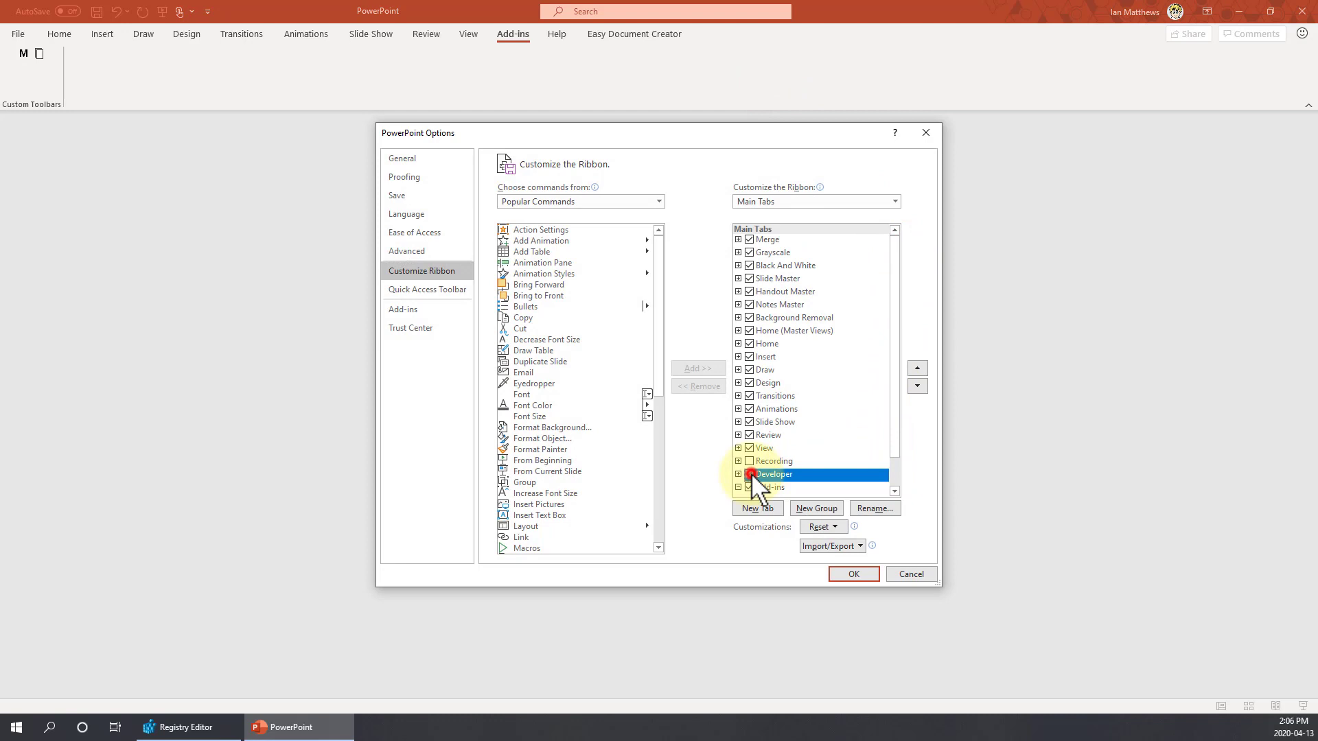
pyautogui.click(850, 574)
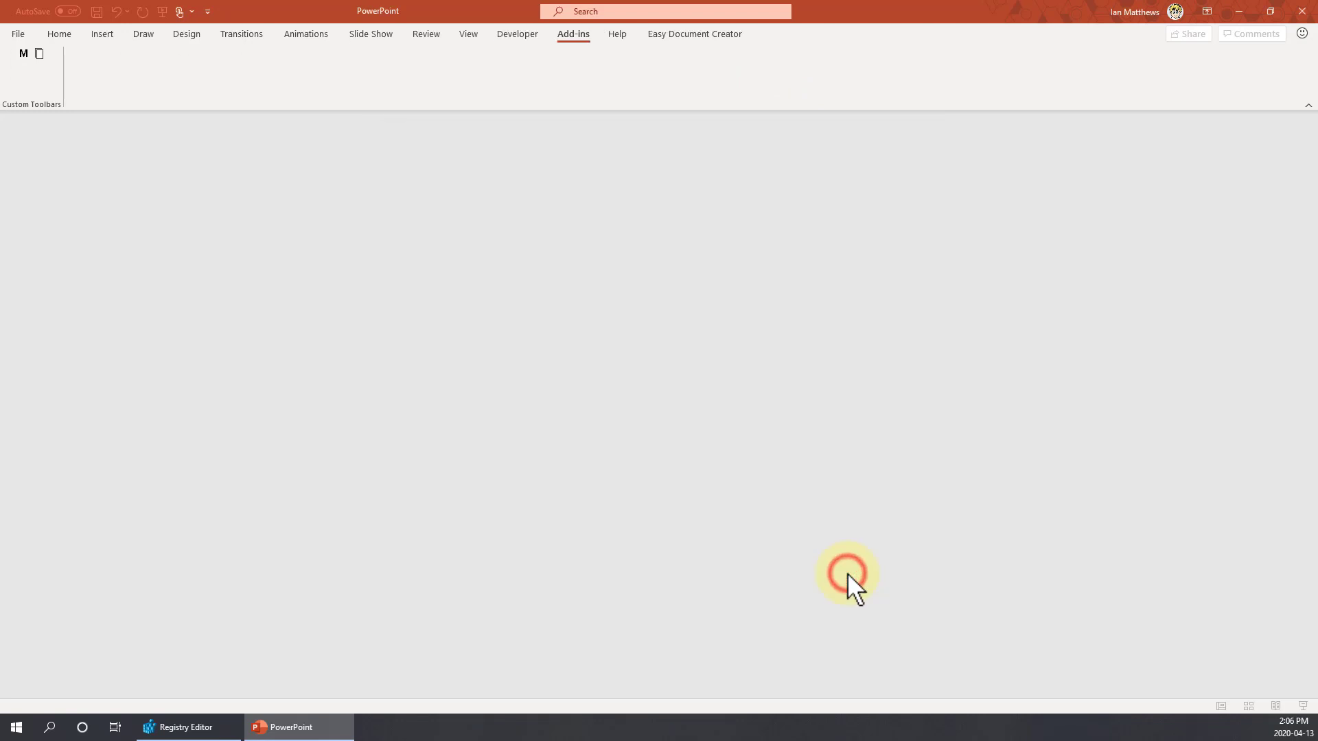
# - Launch PowerPoint from Start and create a blank presentation
pyautogui.click(515, 35)
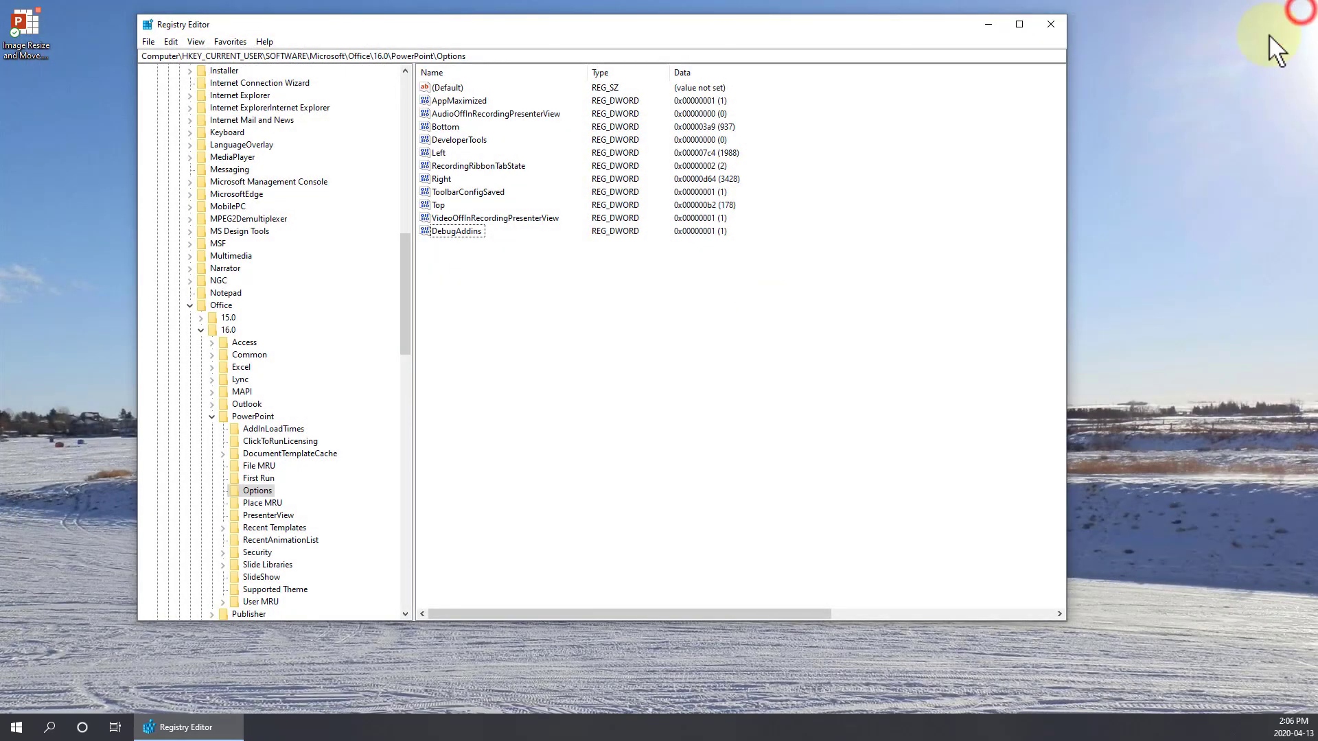
pyautogui.click(15, 726)
pyautogui.write('p')
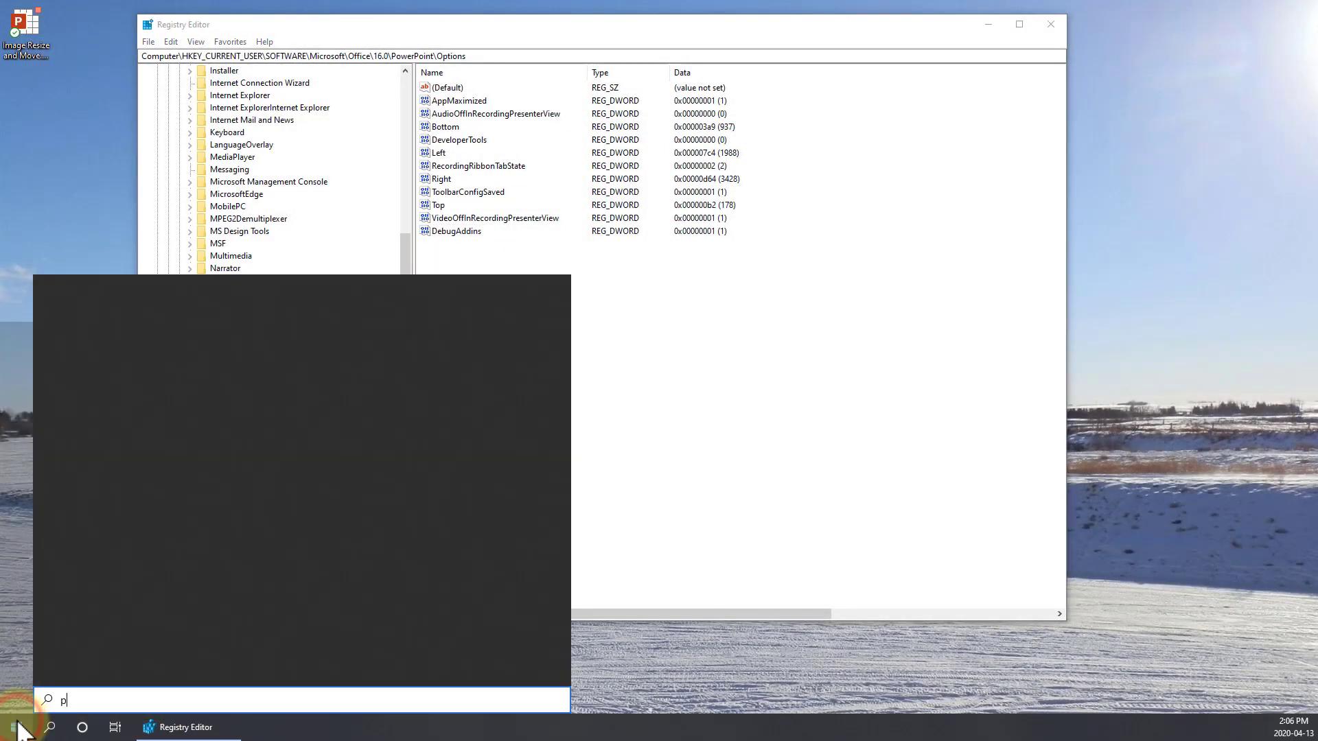
pyautogui.write('ower')
pyautogui.press('Return')
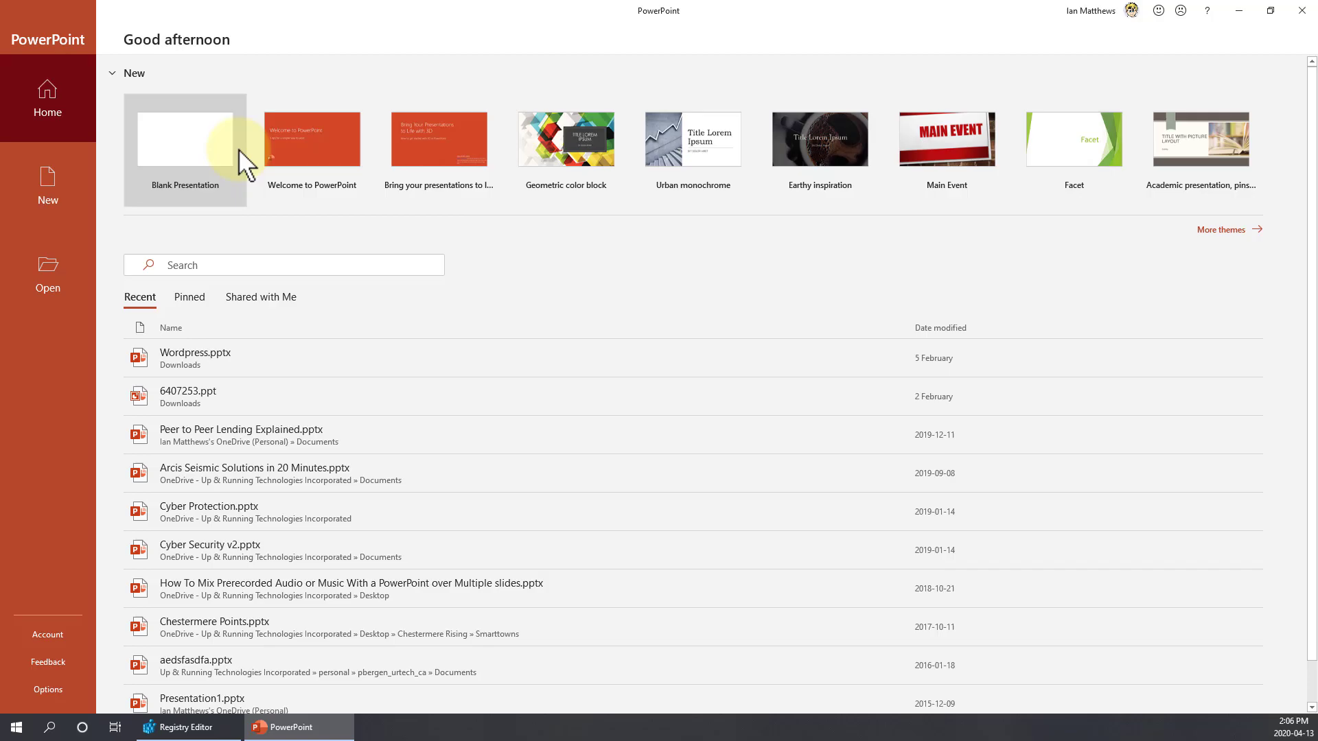
pyautogui.click(237, 150)
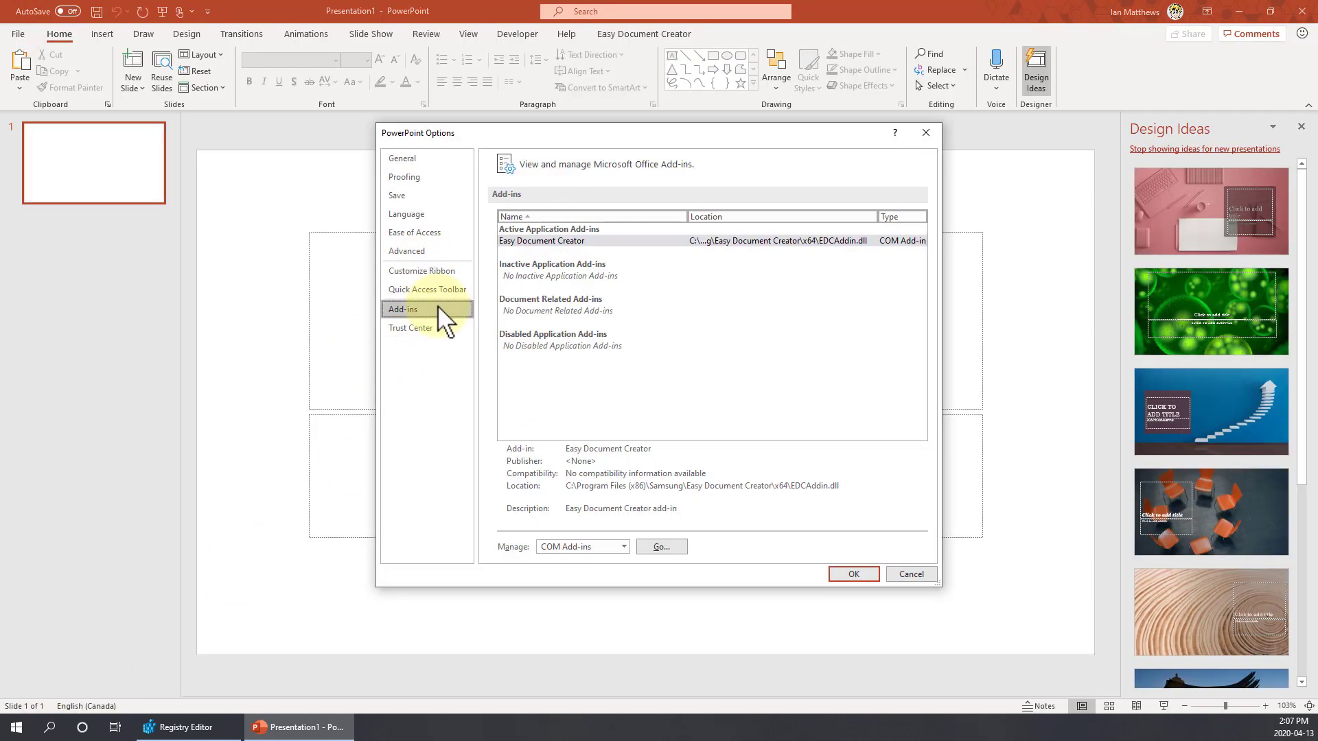
# - Add Image Resize and Move.ppam from the Desktop via PowerPoint Add-ins, enabling its macros
pyautogui.click(608, 548)
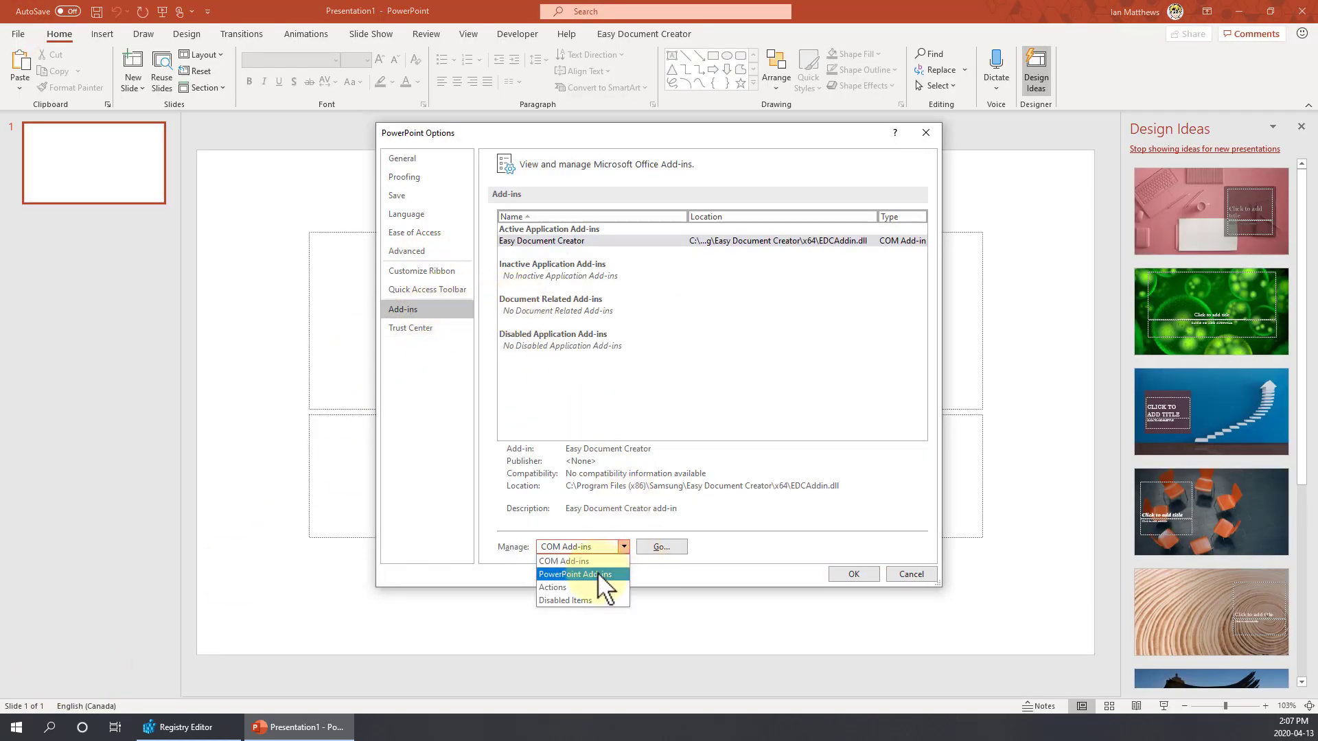
pyautogui.click(597, 571)
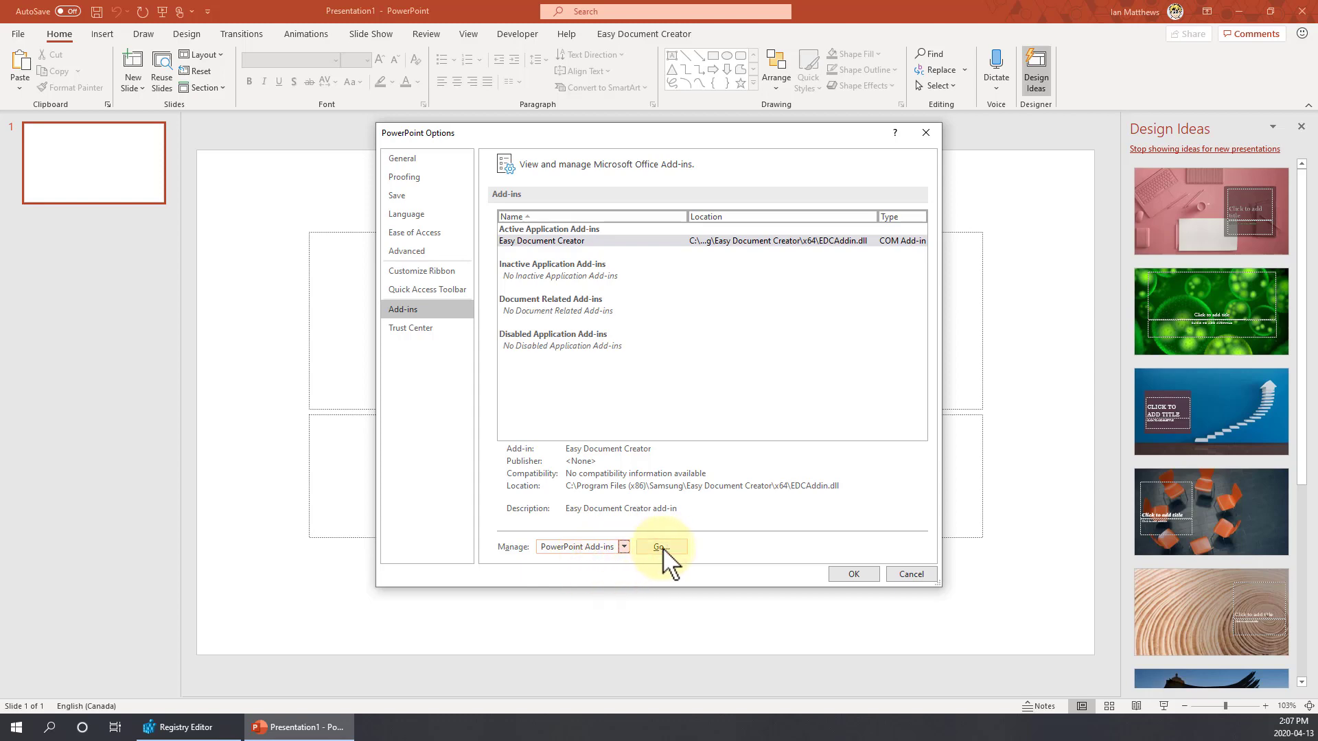
pyautogui.click(660, 547)
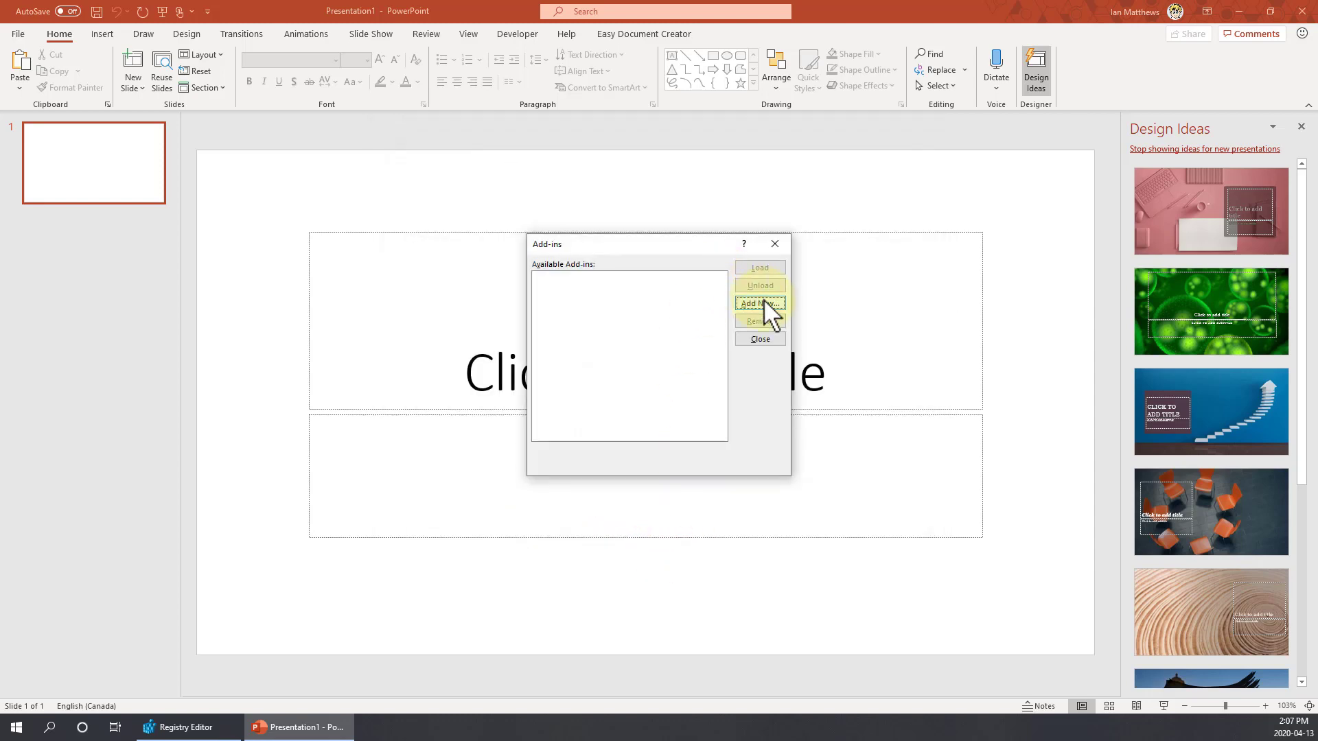
pyautogui.click(764, 303)
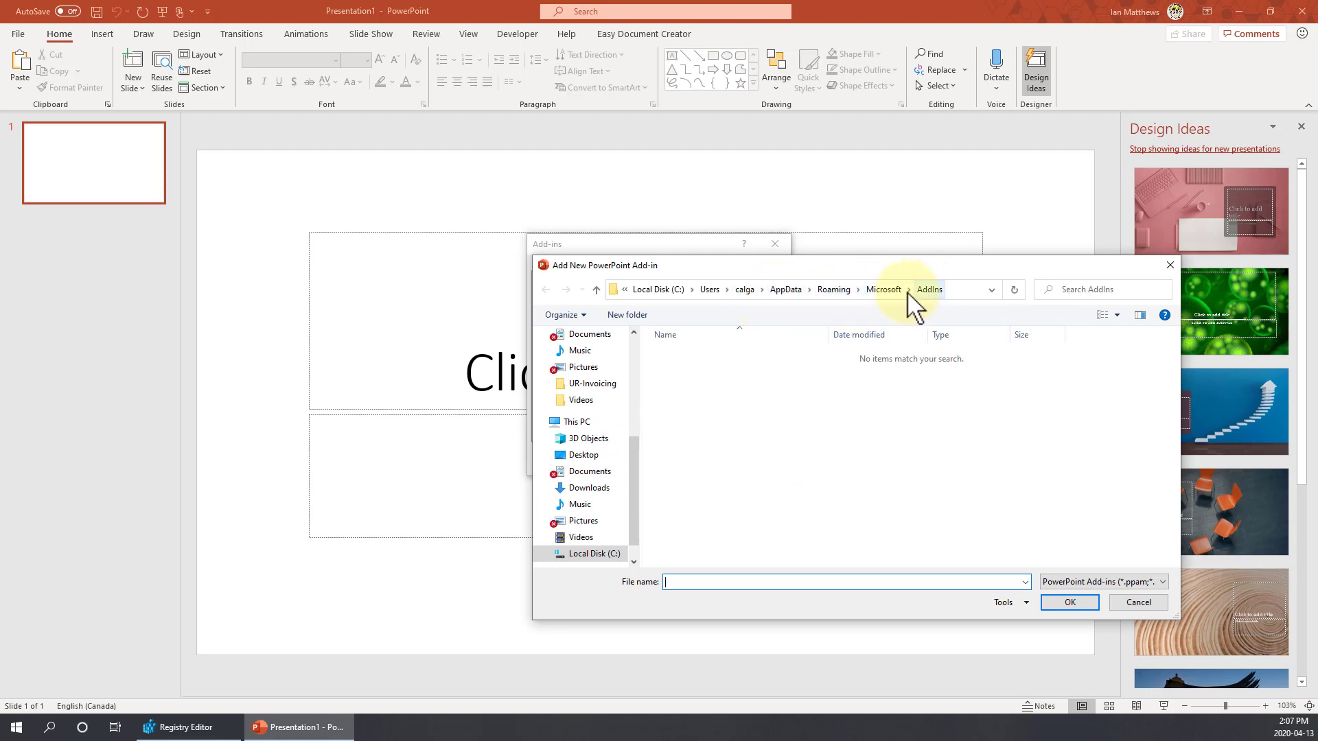
pyautogui.click(583, 363)
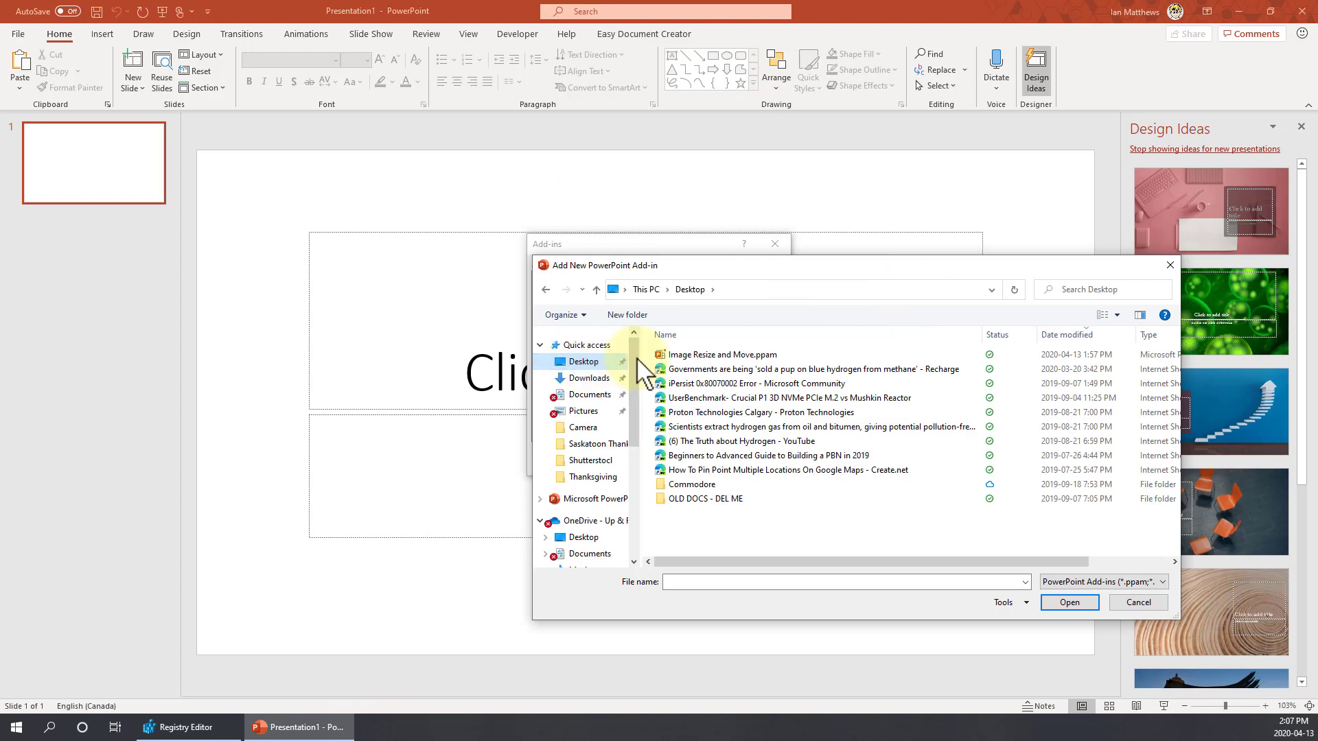
pyautogui.doubleClick(694, 352)
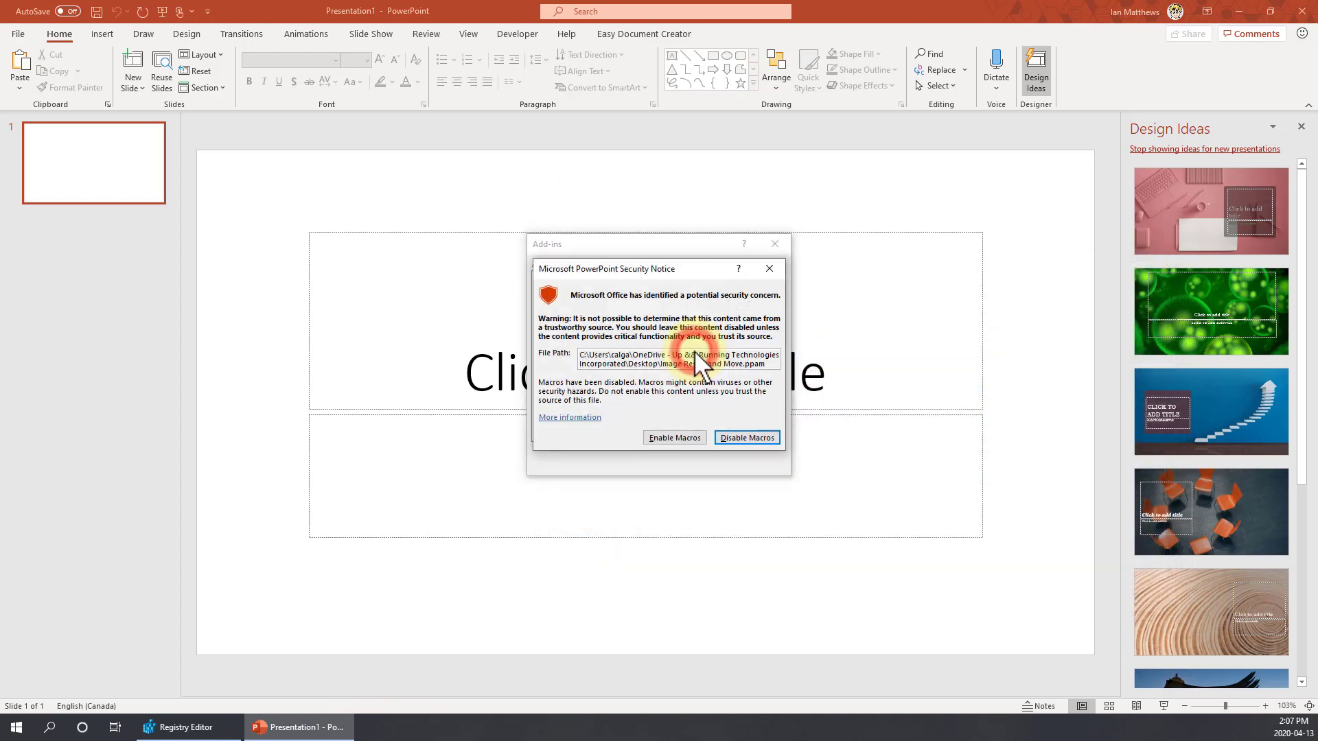
pyautogui.click(686, 435)
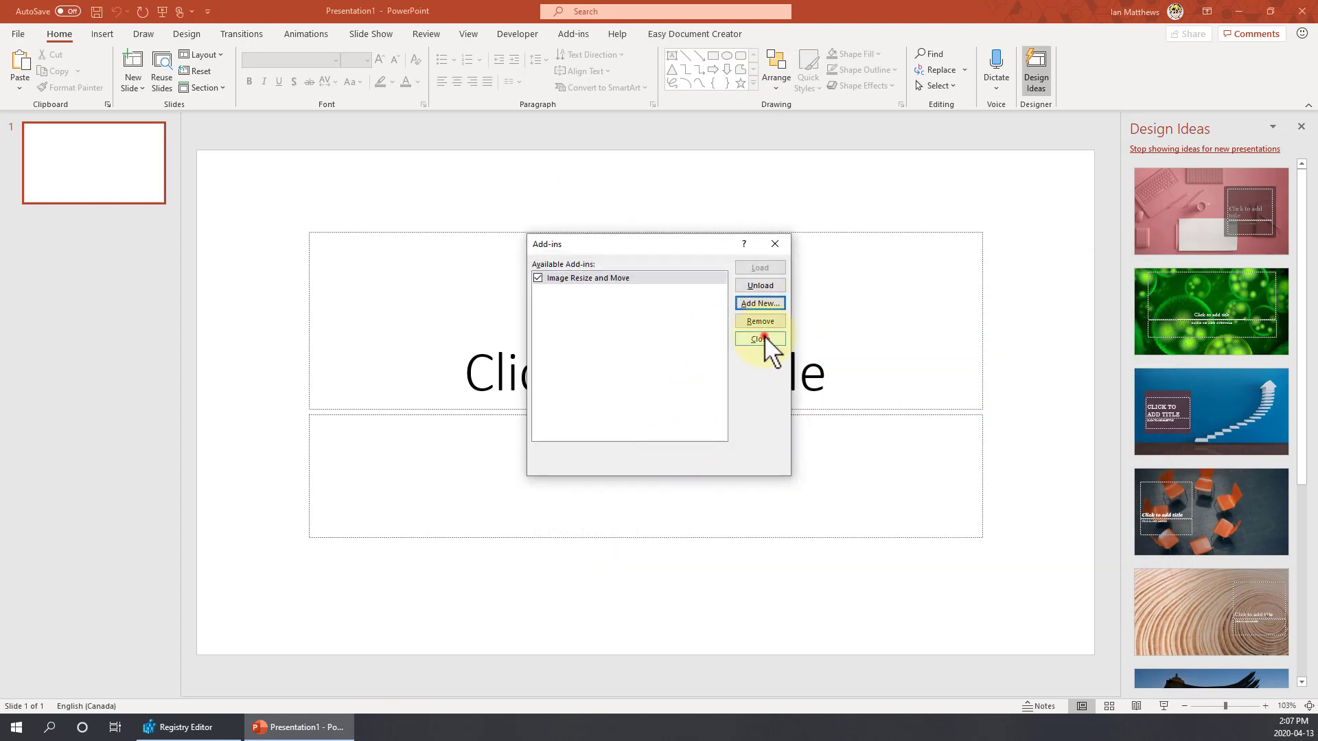
pyautogui.click(759, 338)
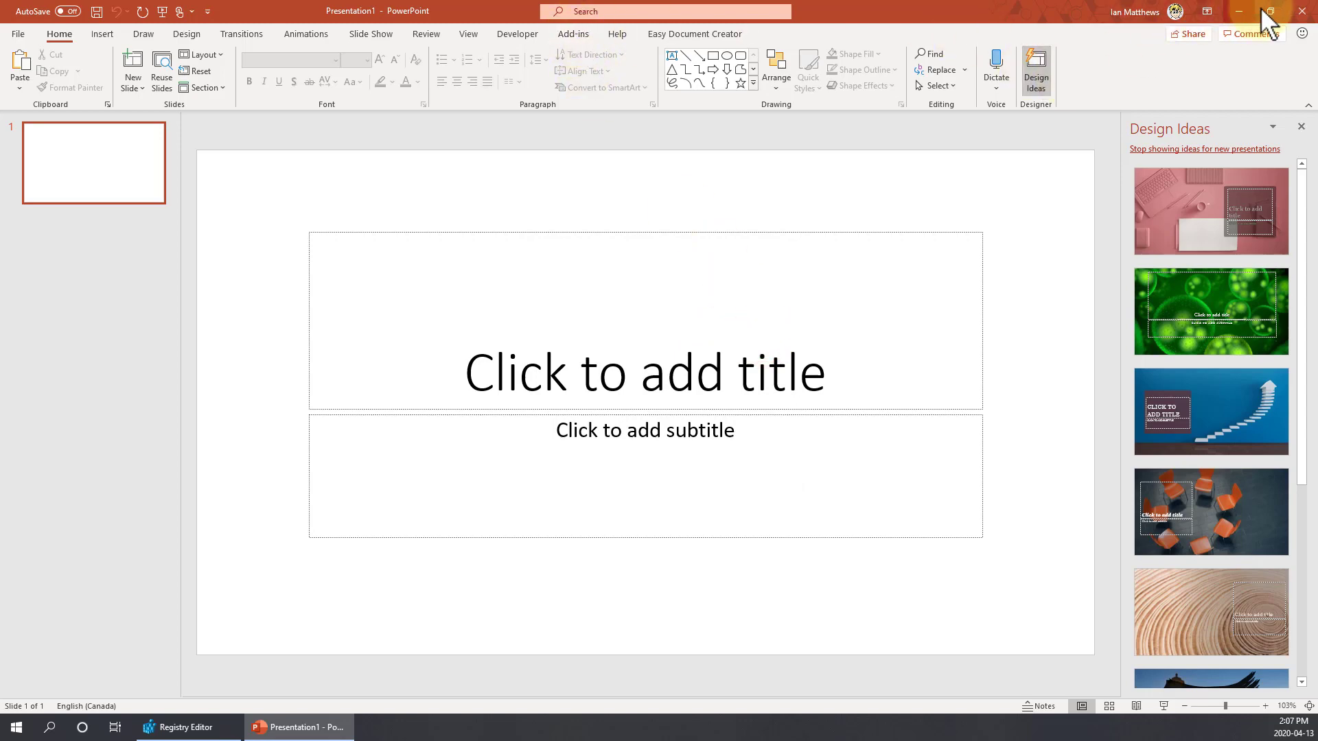
# - Restart PowerPoint into a blank presentation, check the Add-ins tab, then show the Developer tab
pyautogui.click(1301, 11)
pyautogui.click(4, 736)
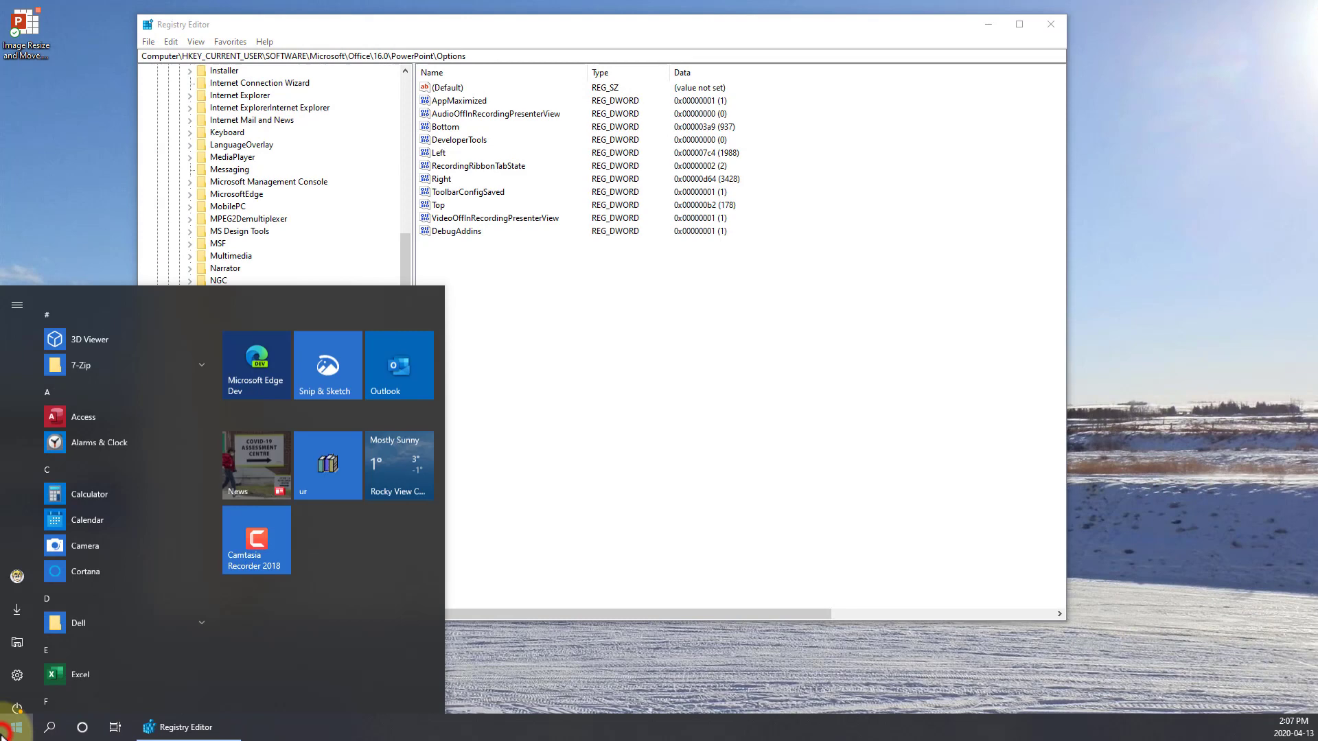
pyautogui.write('power')
pyautogui.press('Return')
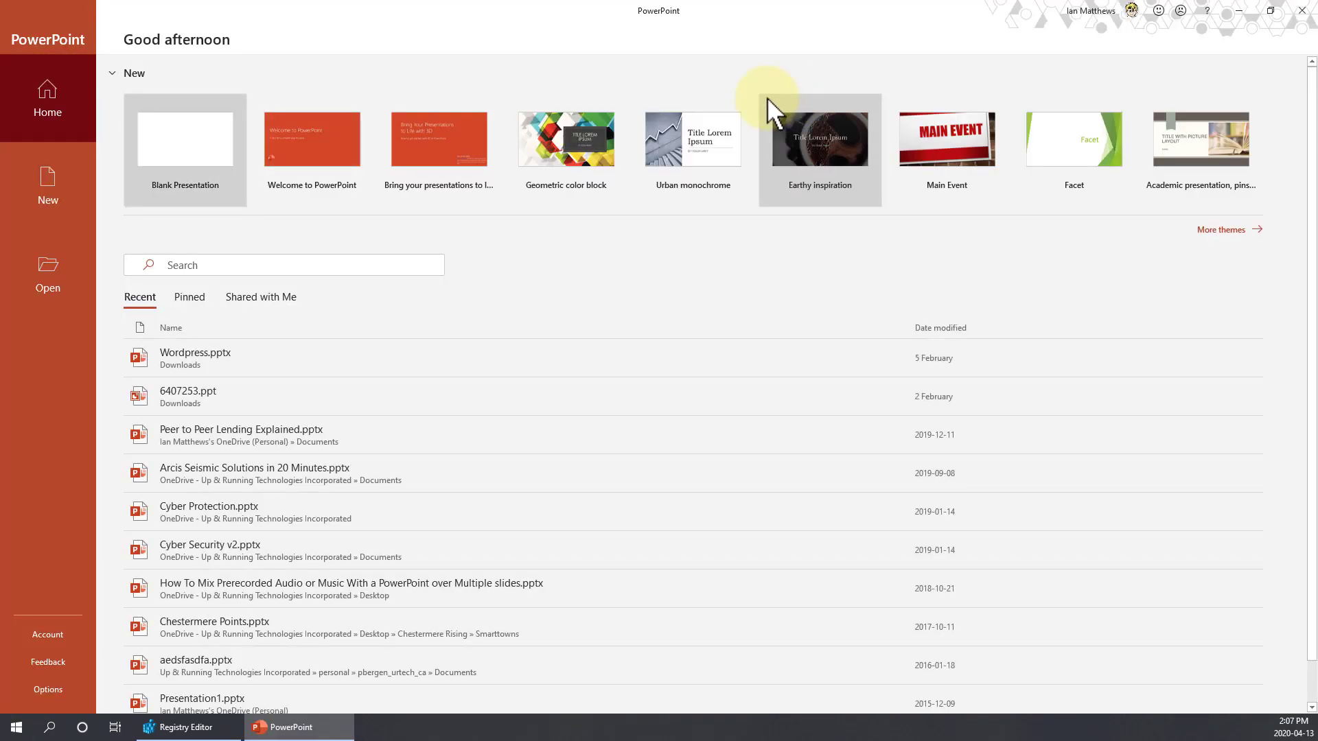
pyautogui.click(154, 142)
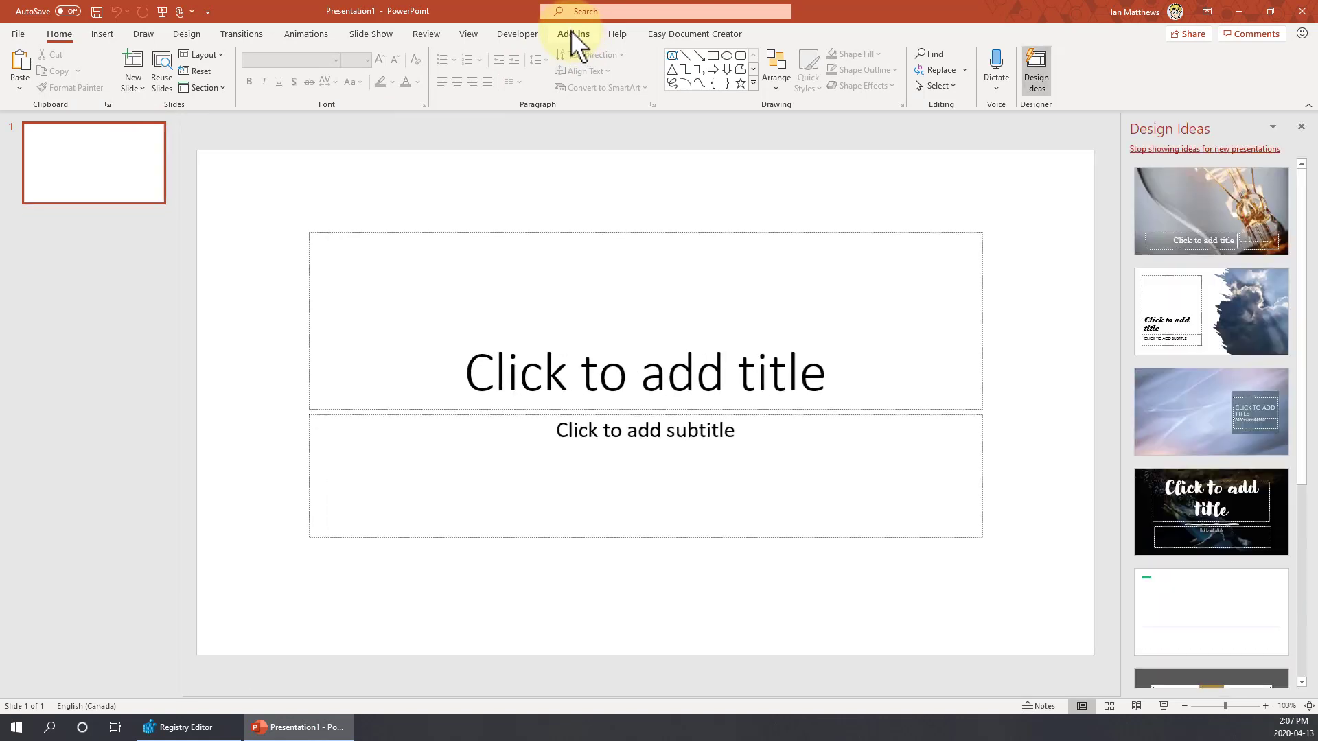
pyautogui.click(571, 31)
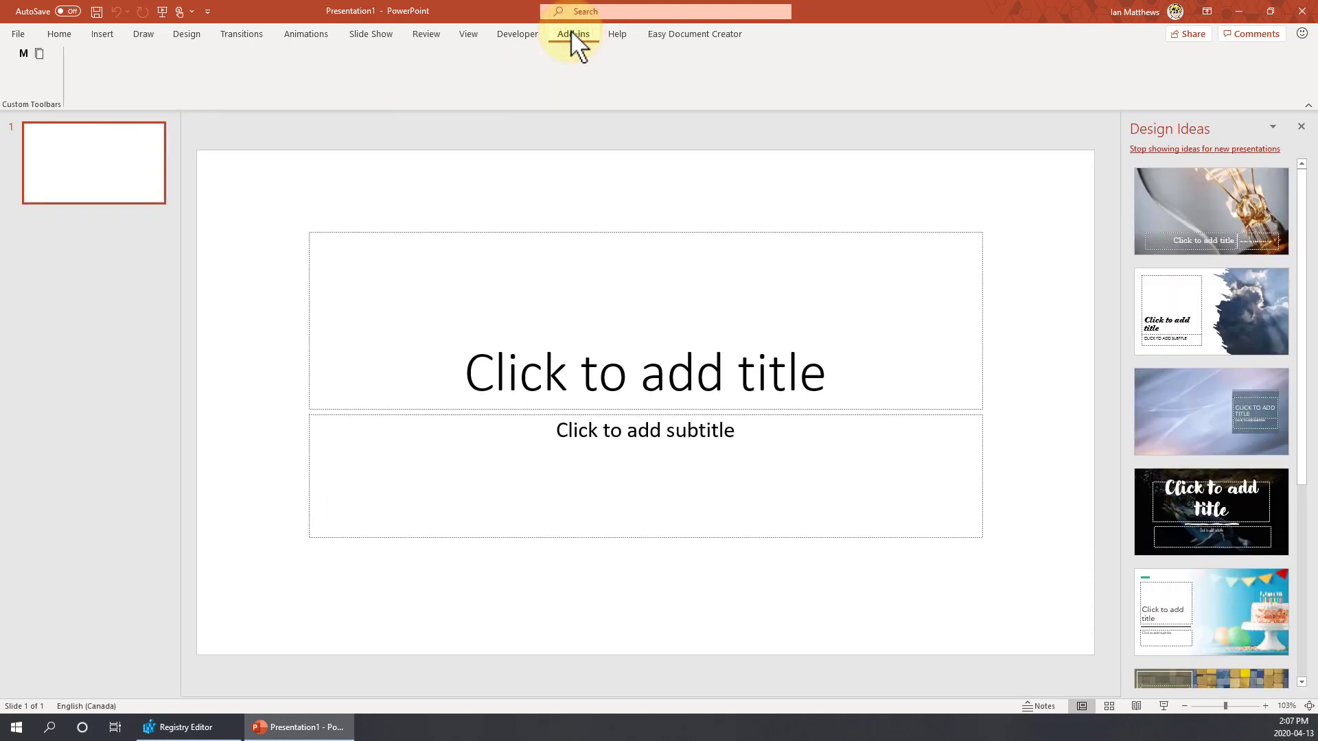
pyautogui.click(526, 36)
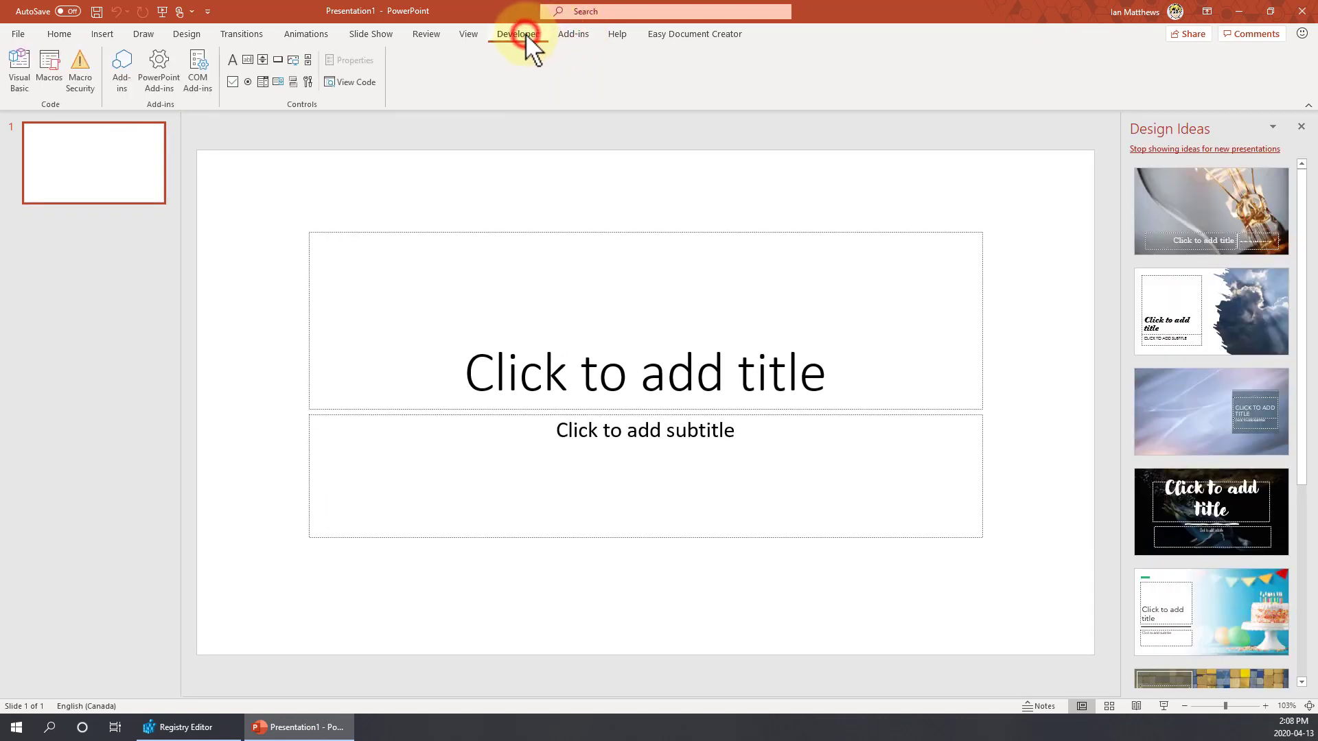
# - Open the add-in's code in the VBA editor, maximize it, then reopen it with Alt+F11
pyautogui.click(340, 85)
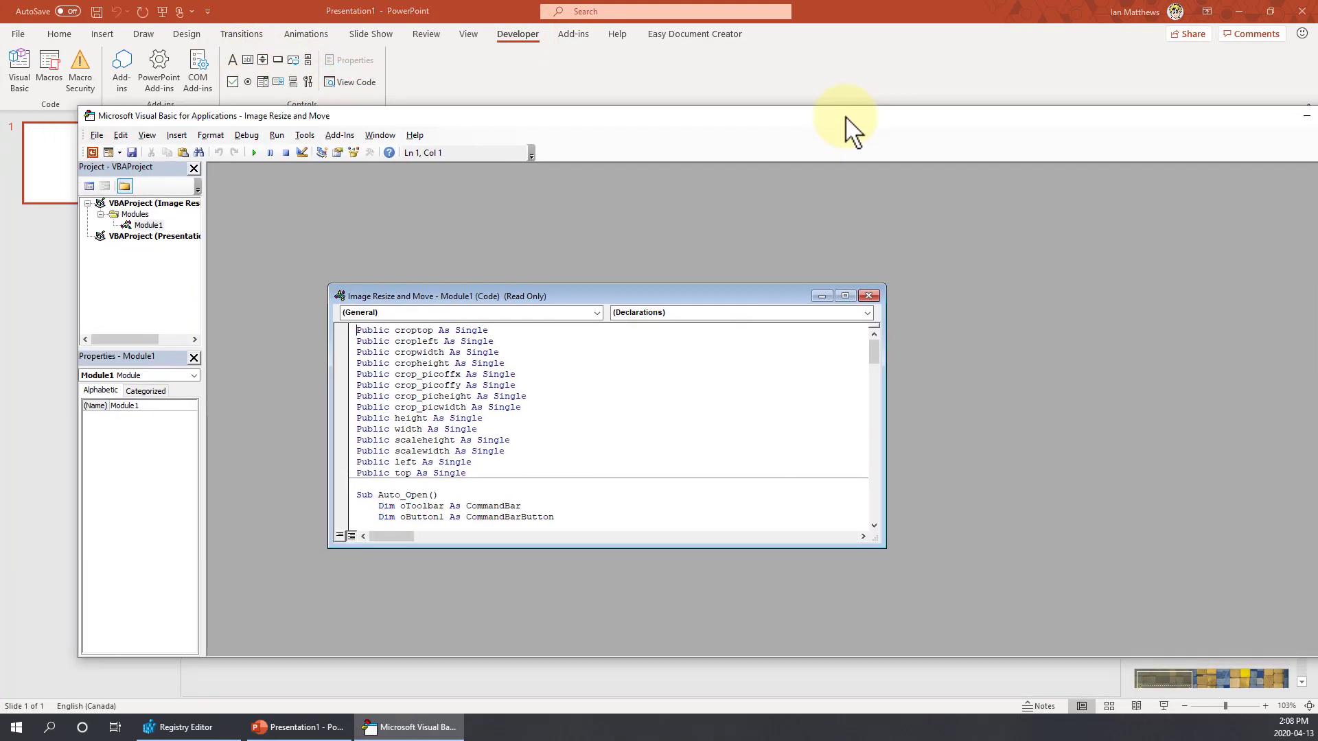
pyautogui.moveTo(846, 116); pyautogui.dragTo(815, 113)
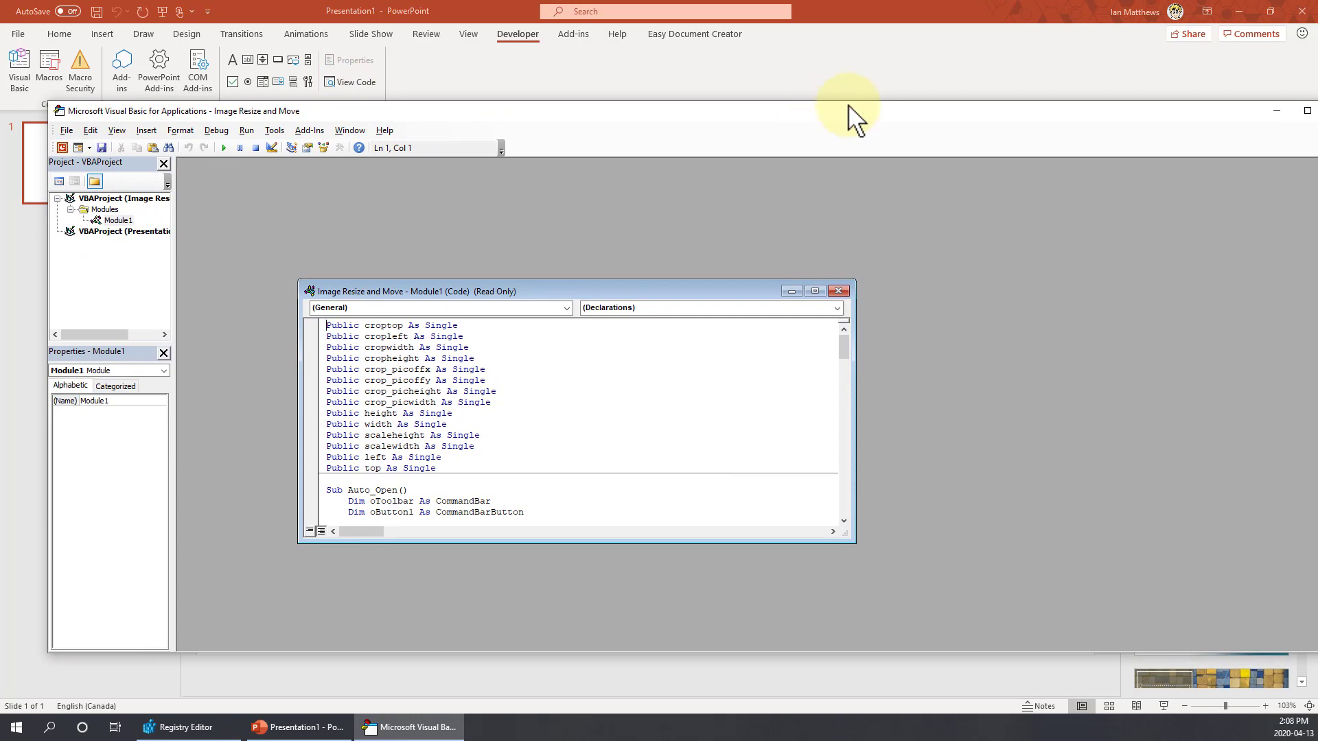
pyautogui.doubleClick(848, 109)
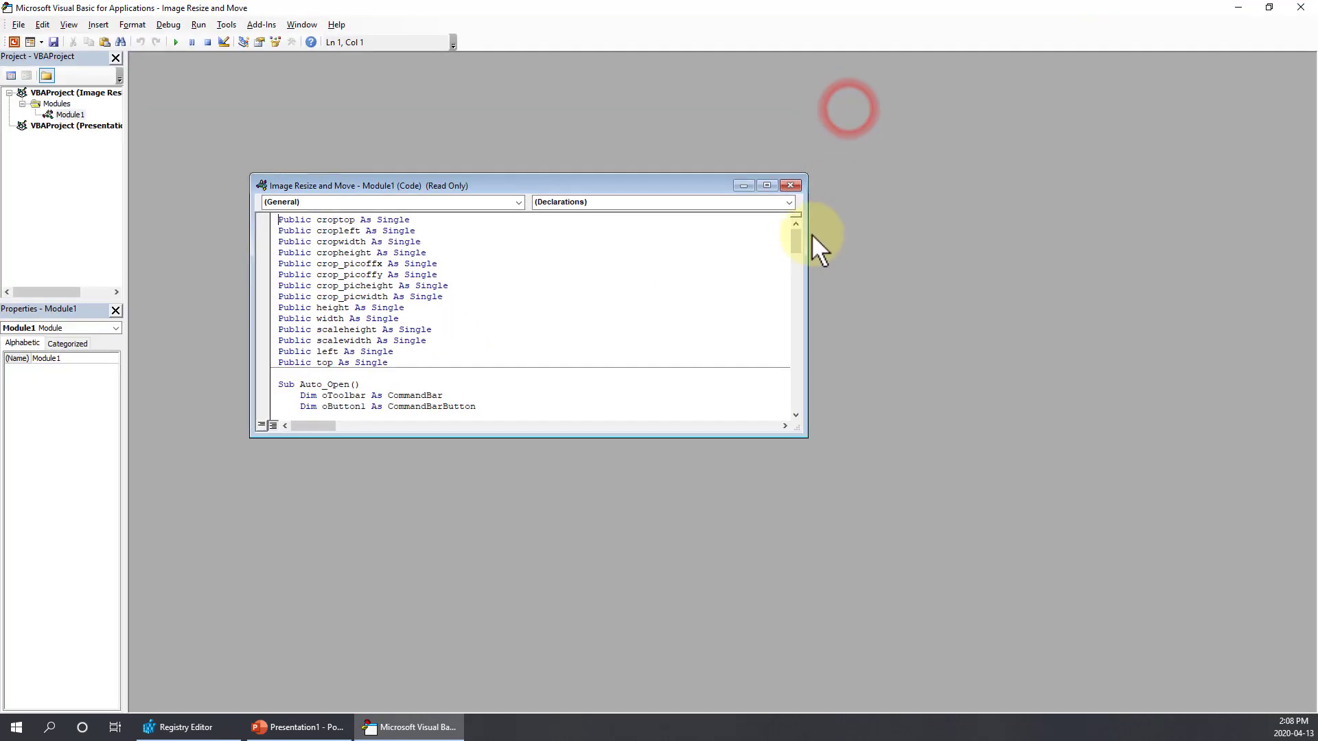
pyautogui.click(1301, 7)
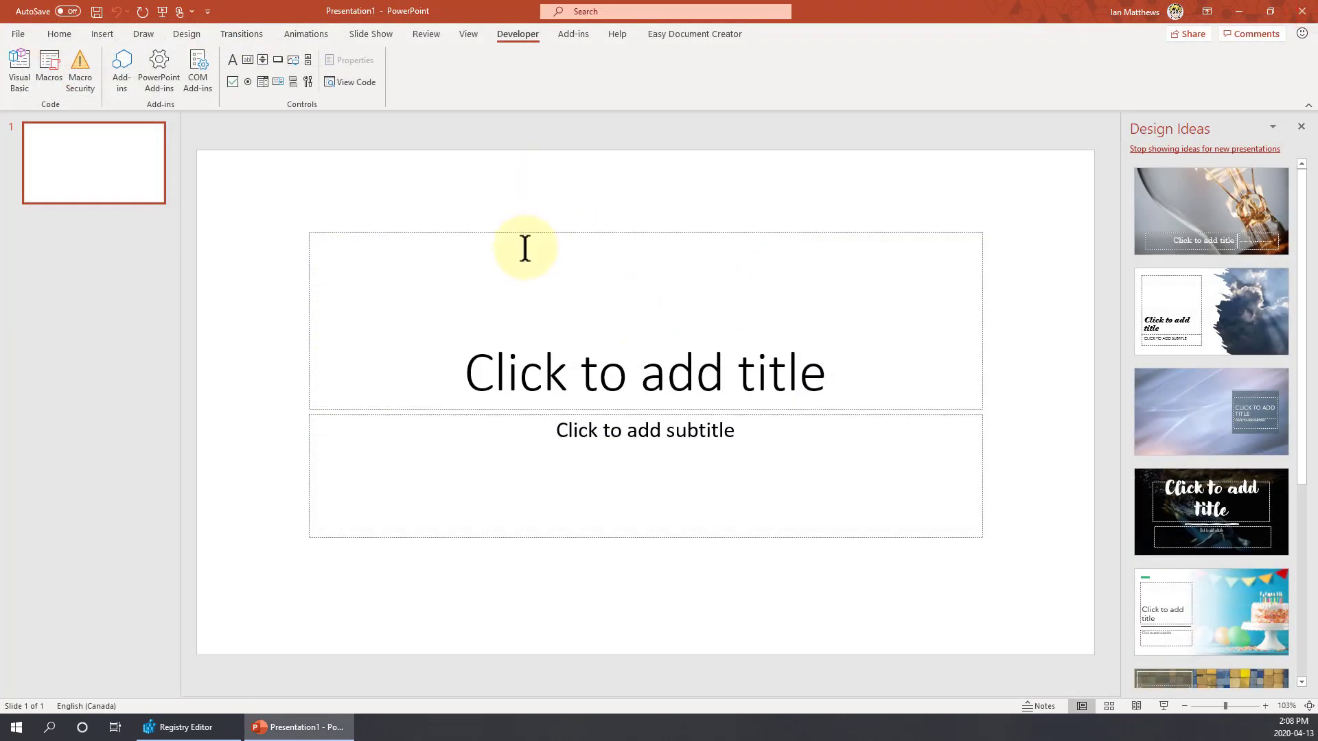
pyautogui.hotkey('alt', 'F11')
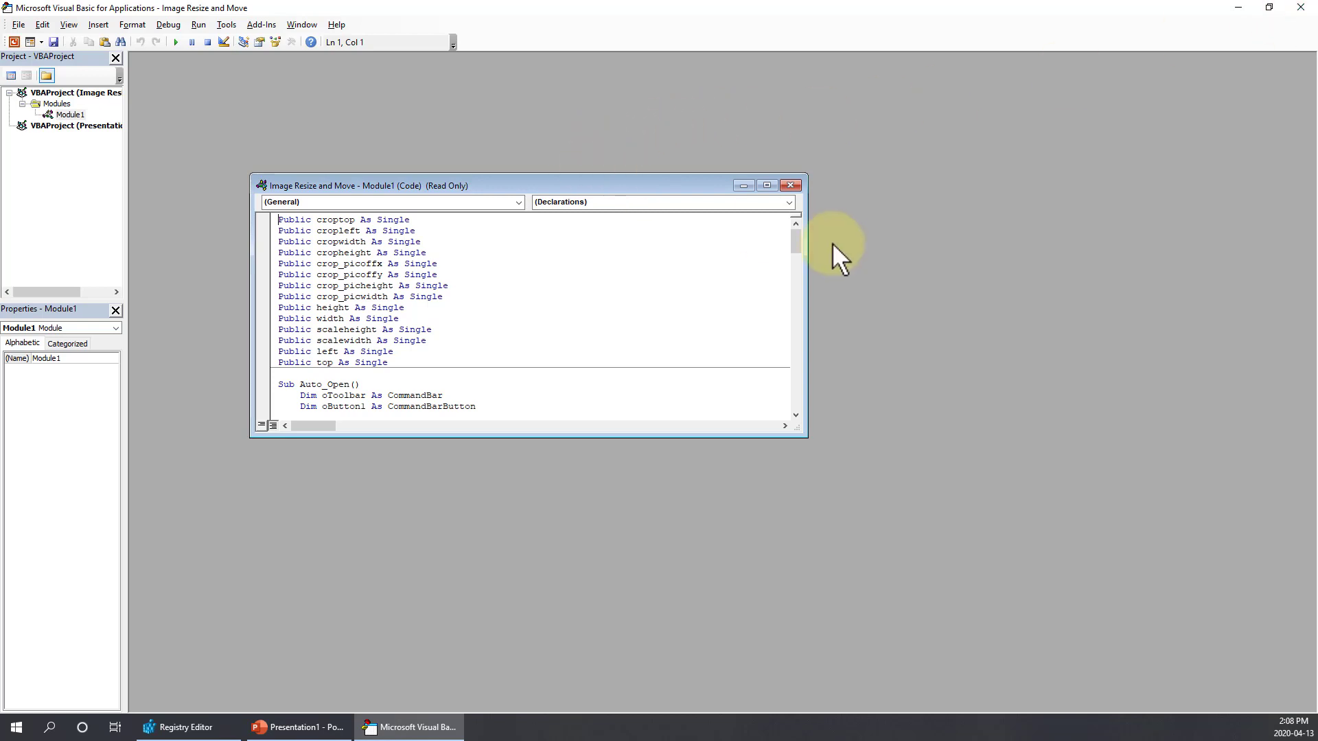
# - Maximize the code window and step through the Auto_Open, Button1 and Button2 procedures
pyautogui.click(763, 184)
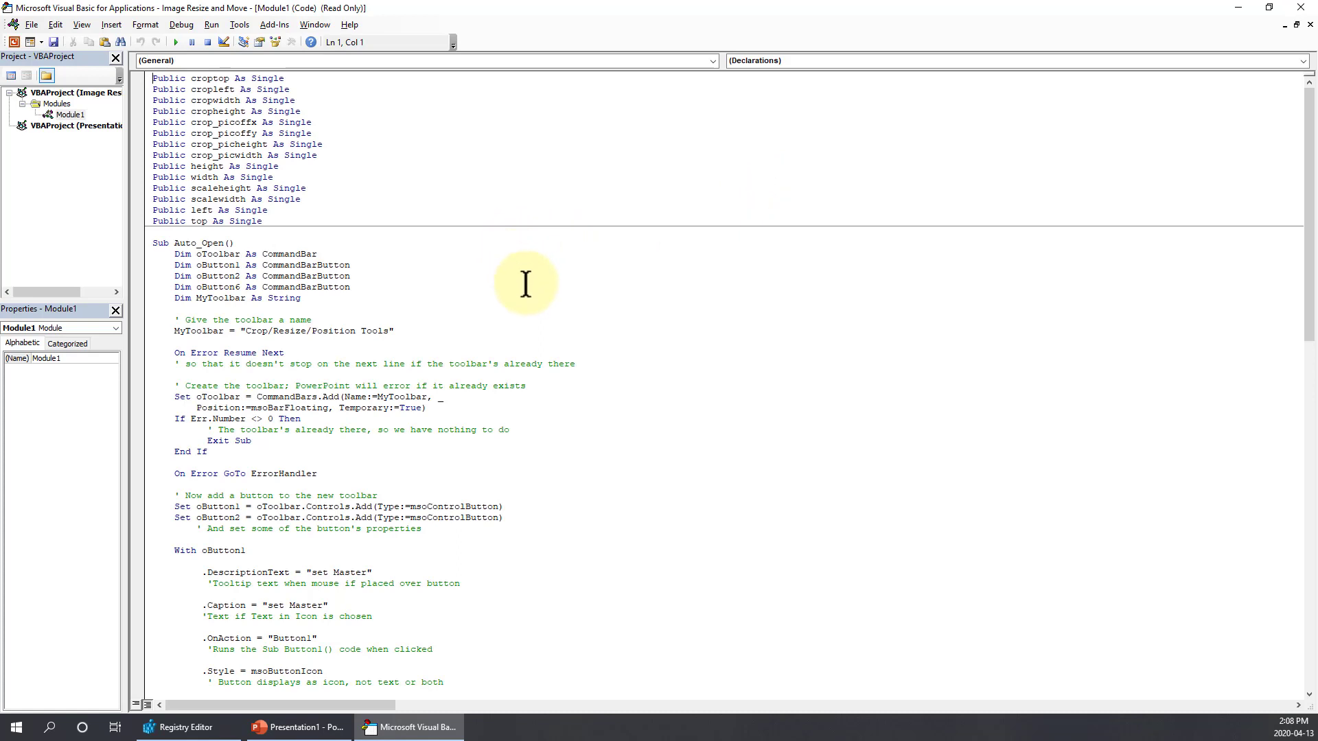
pyautogui.click(751, 59)
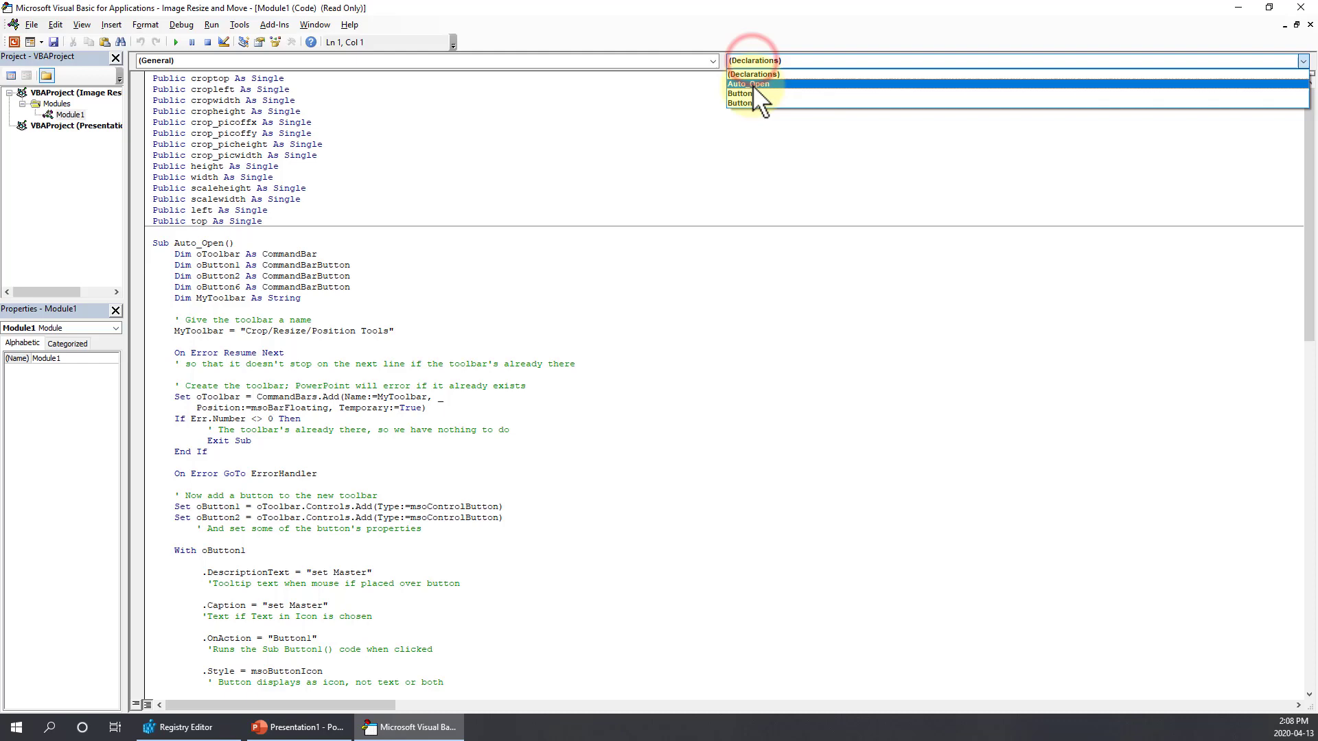
pyautogui.click(753, 85)
pyautogui.click(766, 63)
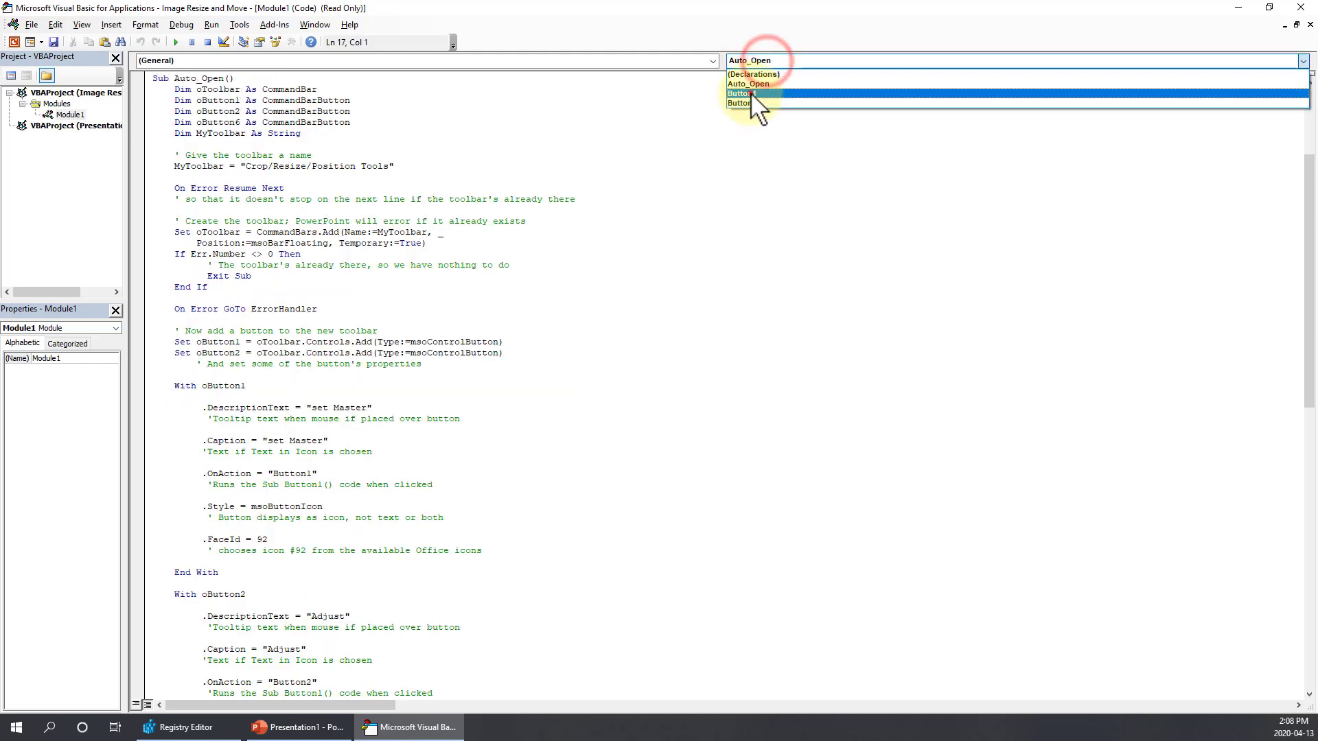
pyautogui.click(750, 92)
pyautogui.click(758, 61)
pyautogui.click(758, 103)
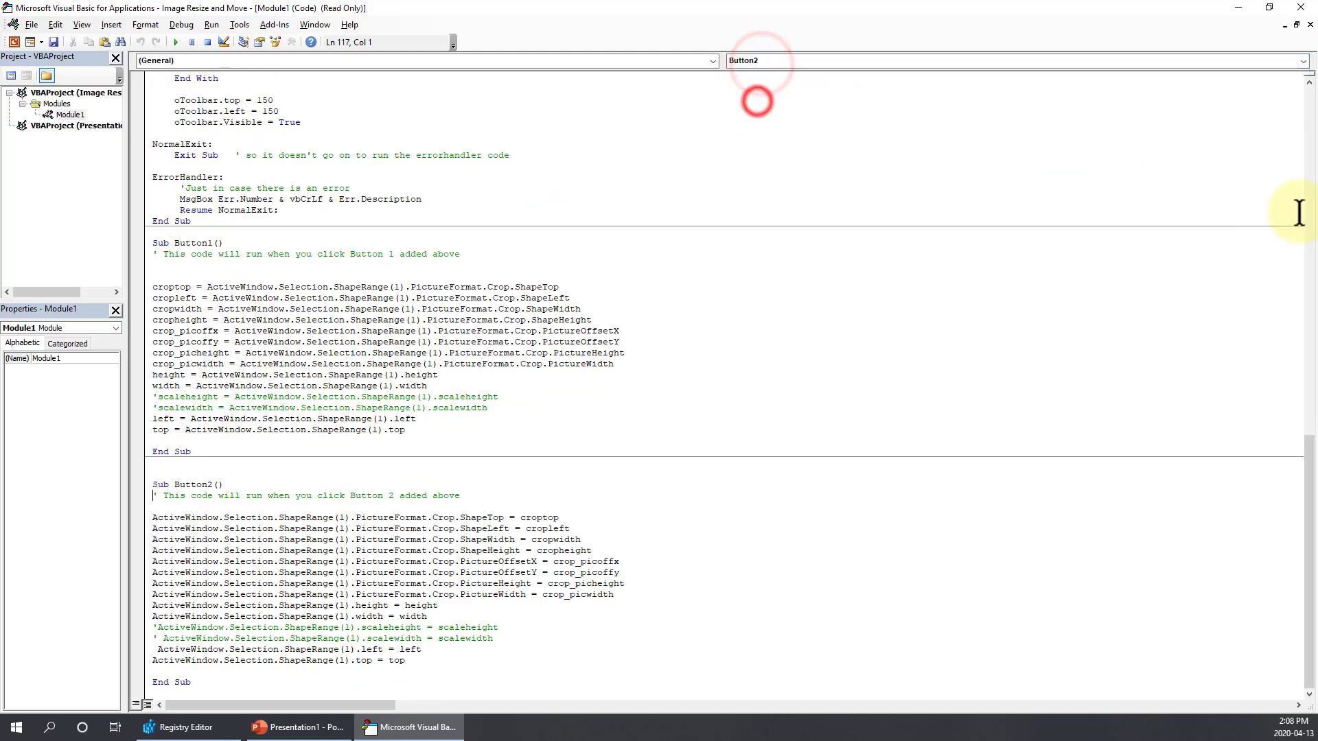
# - Return to the module's declarations and select all of its code
pyautogui.moveTo(1308, 377); pyautogui.dragTo(1295, 64)
pyautogui.click(1241, 57)
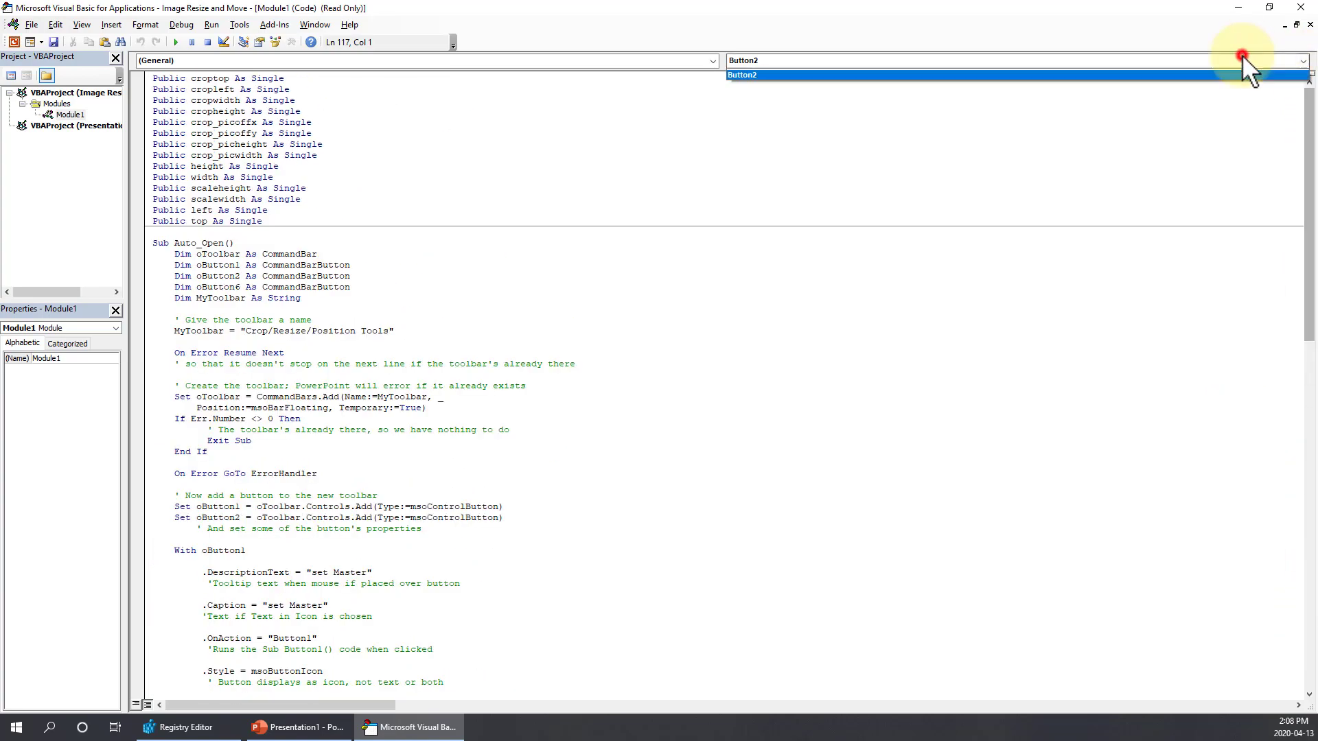
pyautogui.click(1128, 76)
pyautogui.moveTo(1308, 137); pyautogui.dragTo(871, 188)
pyautogui.click(748, 194)
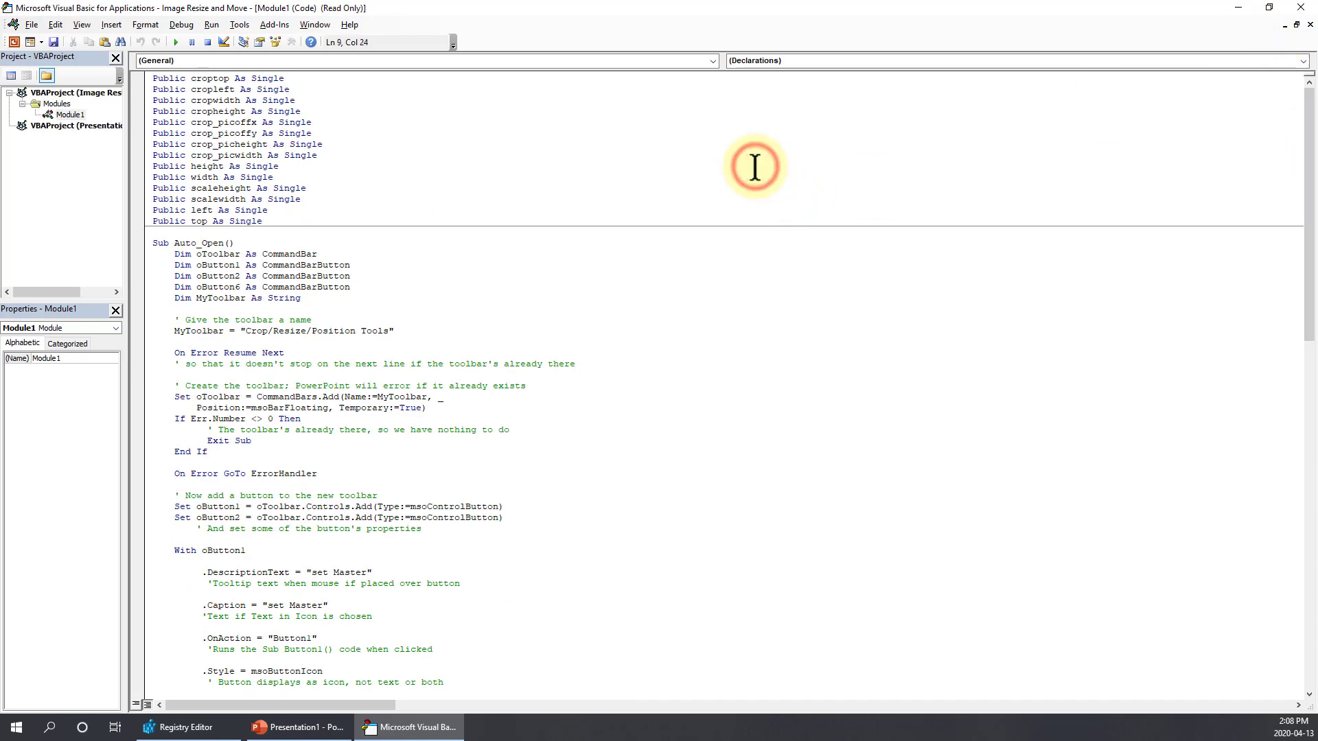
pyautogui.hotkey('ctrl', 'a')
# - Copy the selected module code and paste it into a new Notepad document
pyautogui.rightClick(254, 187)
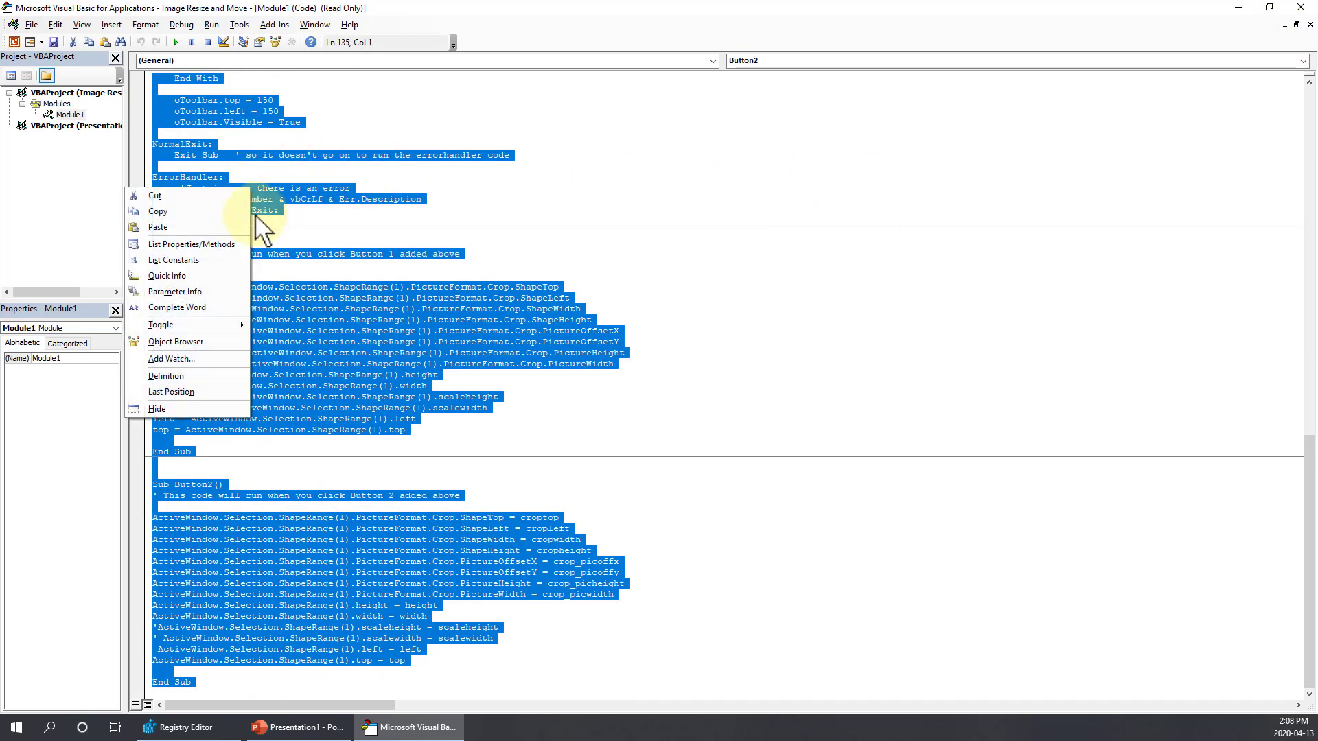
pyautogui.click(199, 208)
pyautogui.click(19, 733)
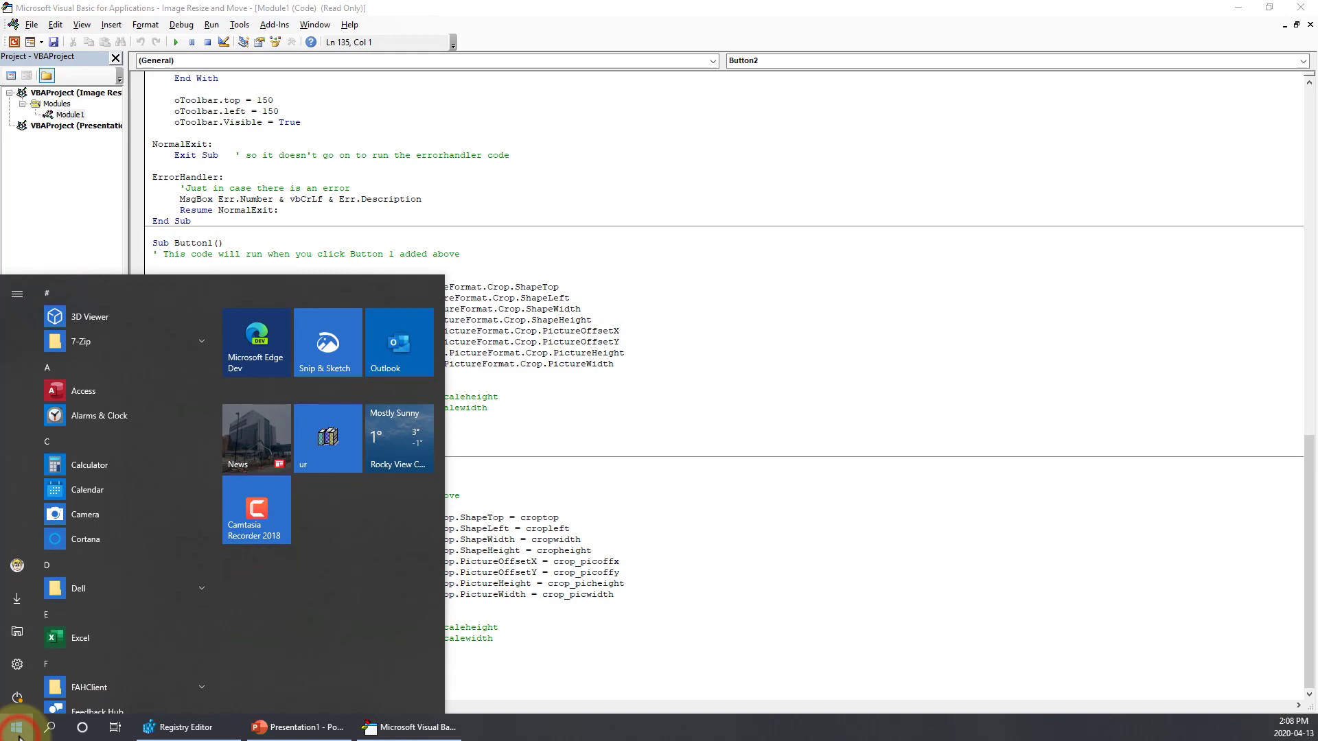
pyautogui.write('not')
pyautogui.press('Return')
pyautogui.hotkey('ctrl', 'v')
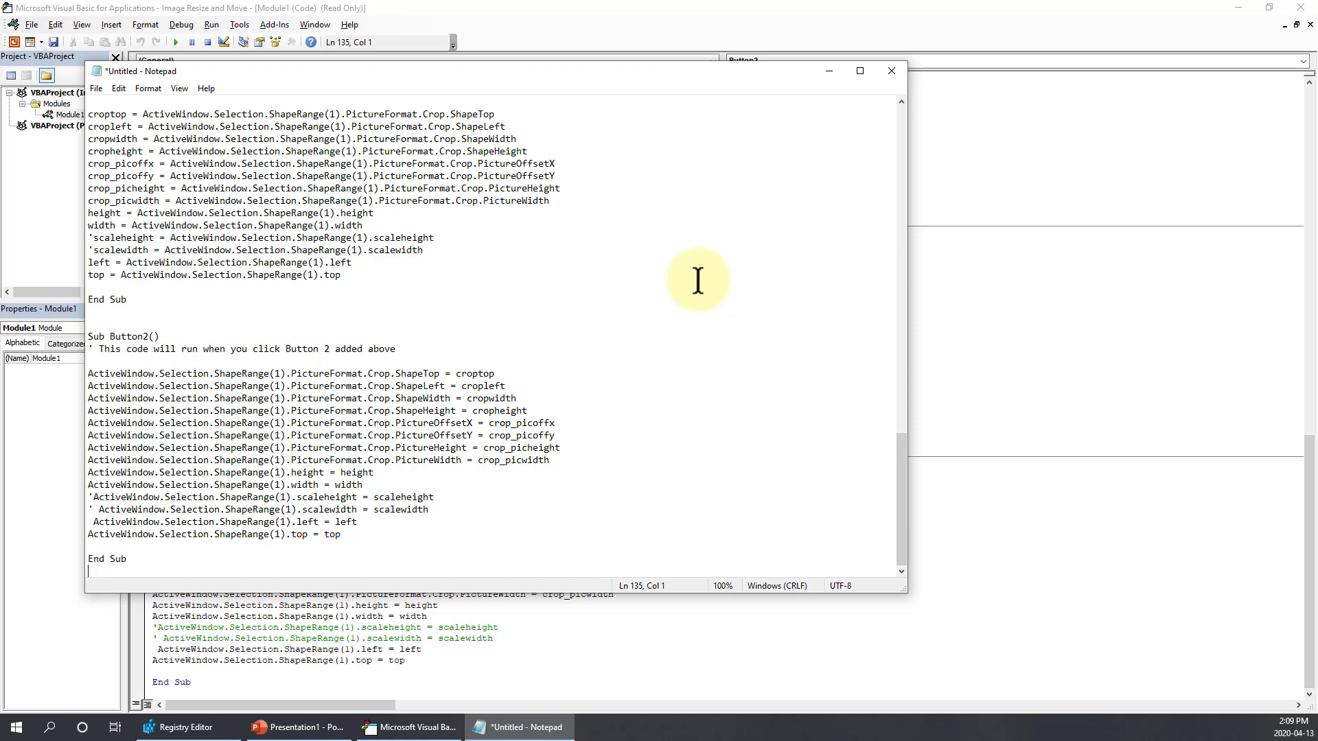
pyautogui.hotkey('ctrl', 'a')
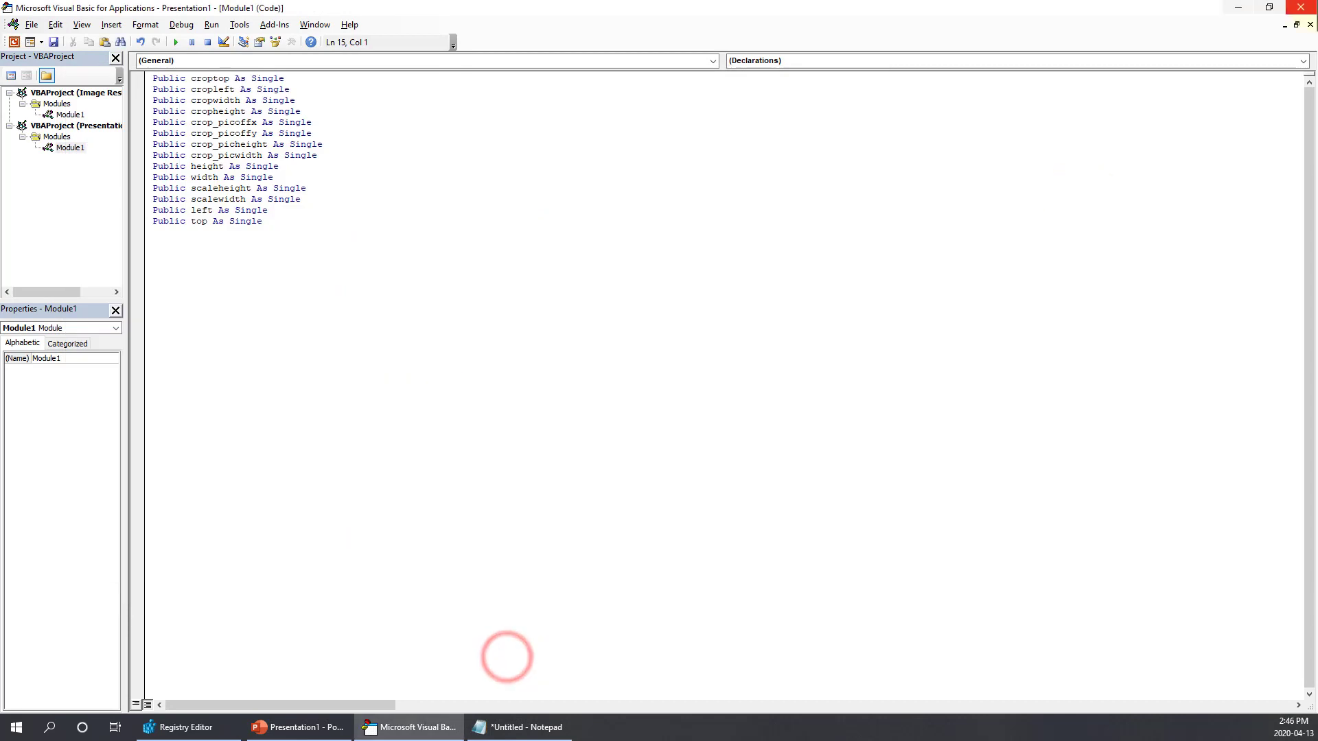
# - Close the VBA editor and create a new macro named Test2 from the Macros dialog
pyautogui.click(1309, 24)
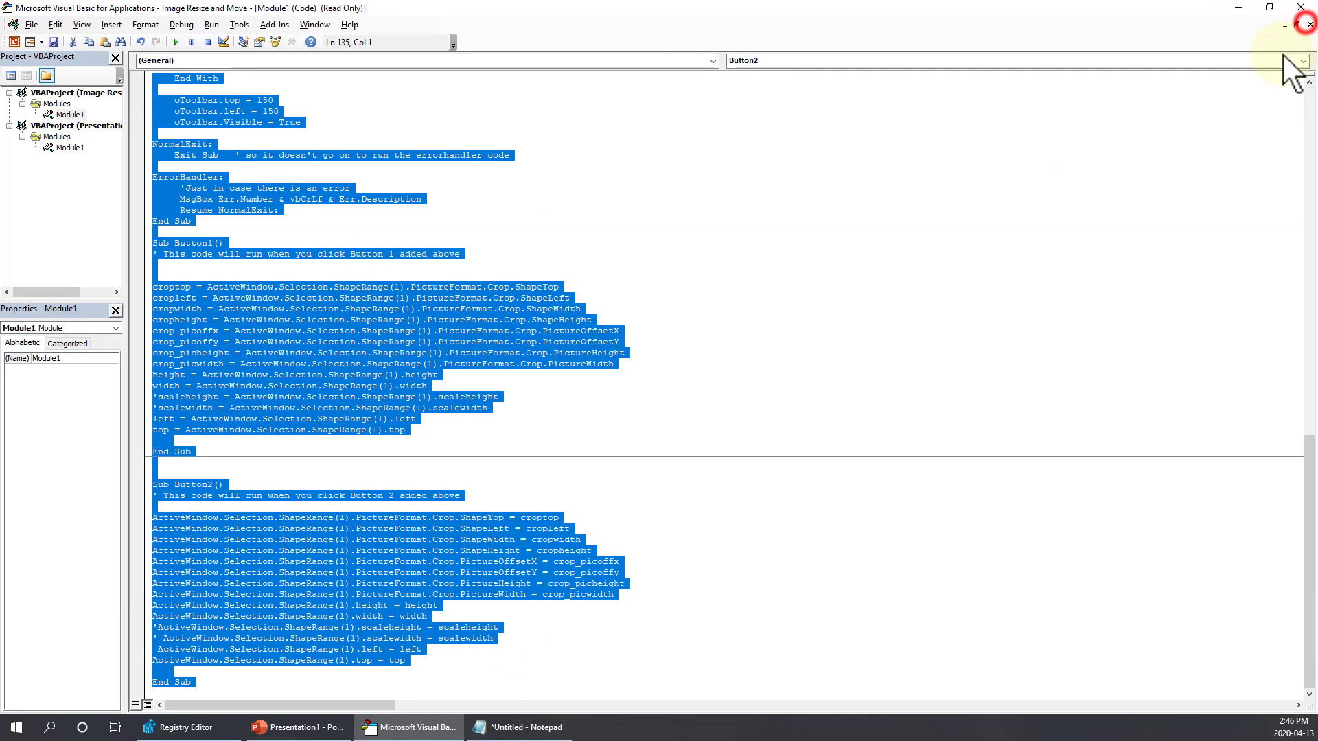
pyautogui.click(1301, 7)
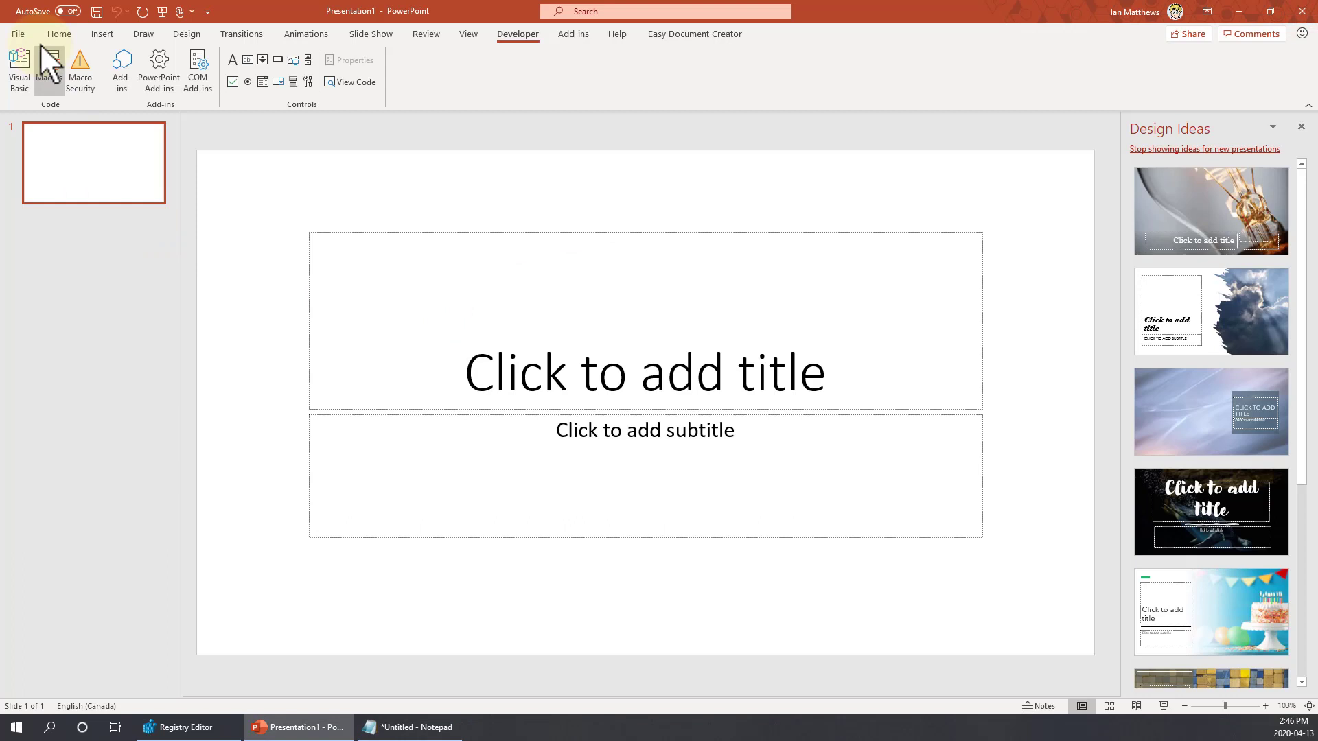
pyautogui.click(48, 67)
pyautogui.click(602, 266)
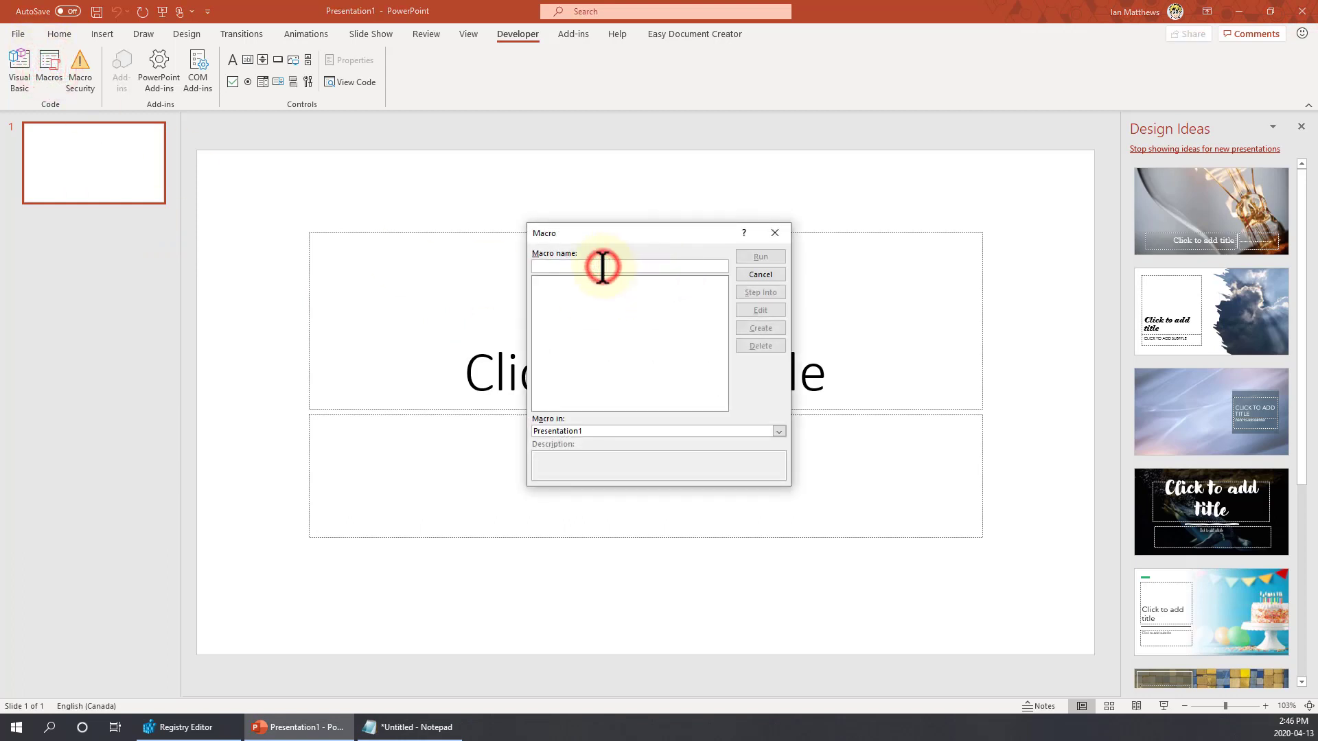
pyautogui.click(553, 267)
pyautogui.write('Test2')
pyautogui.click(762, 328)
pyautogui.click(788, 57)
# - Paste the copied add-in code into the new empty module
pyautogui.click(271, 99)
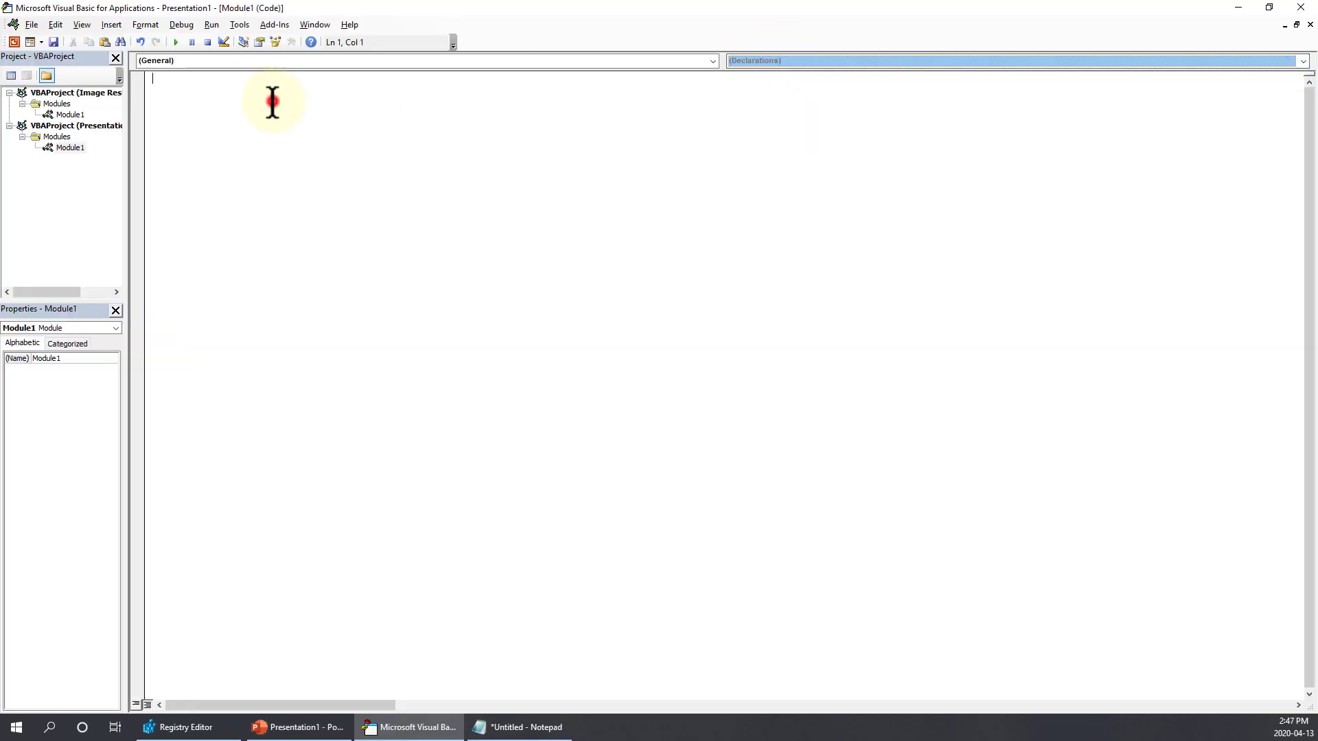
pyautogui.hotkey('ctrl', 'v')
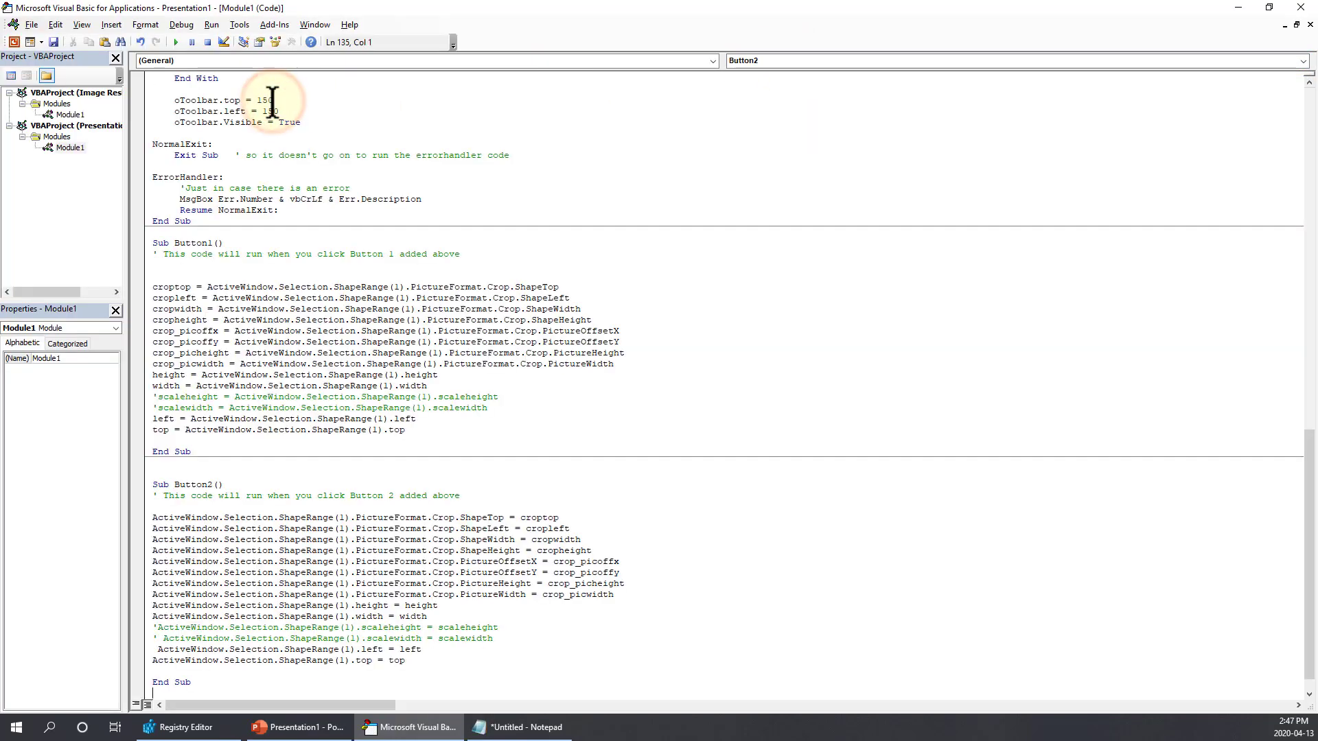
pyautogui.click(511, 719)
pyautogui.click(1022, 458)
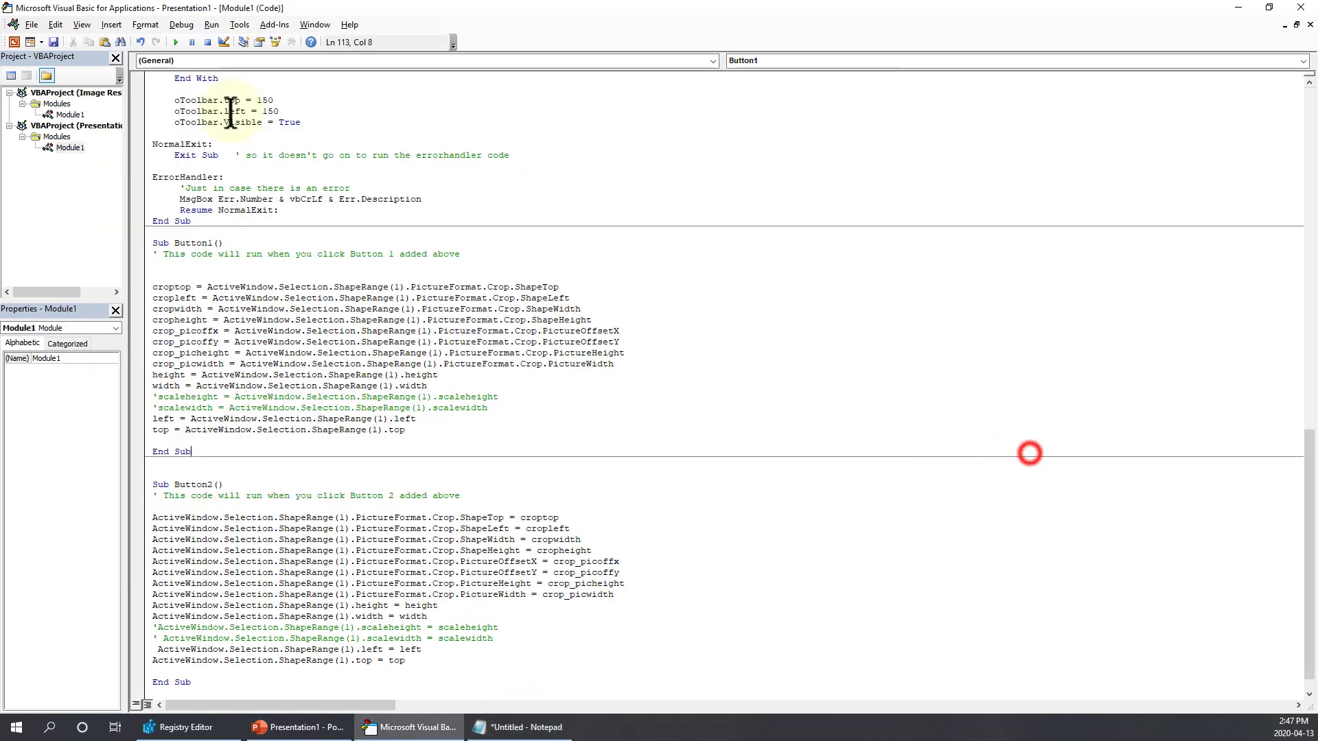
# - In Save As, choose PowerPoint Macro-Enabled Presentation (*.pptm) and name the file Presentation2.pptm
pyautogui.click(52, 39)
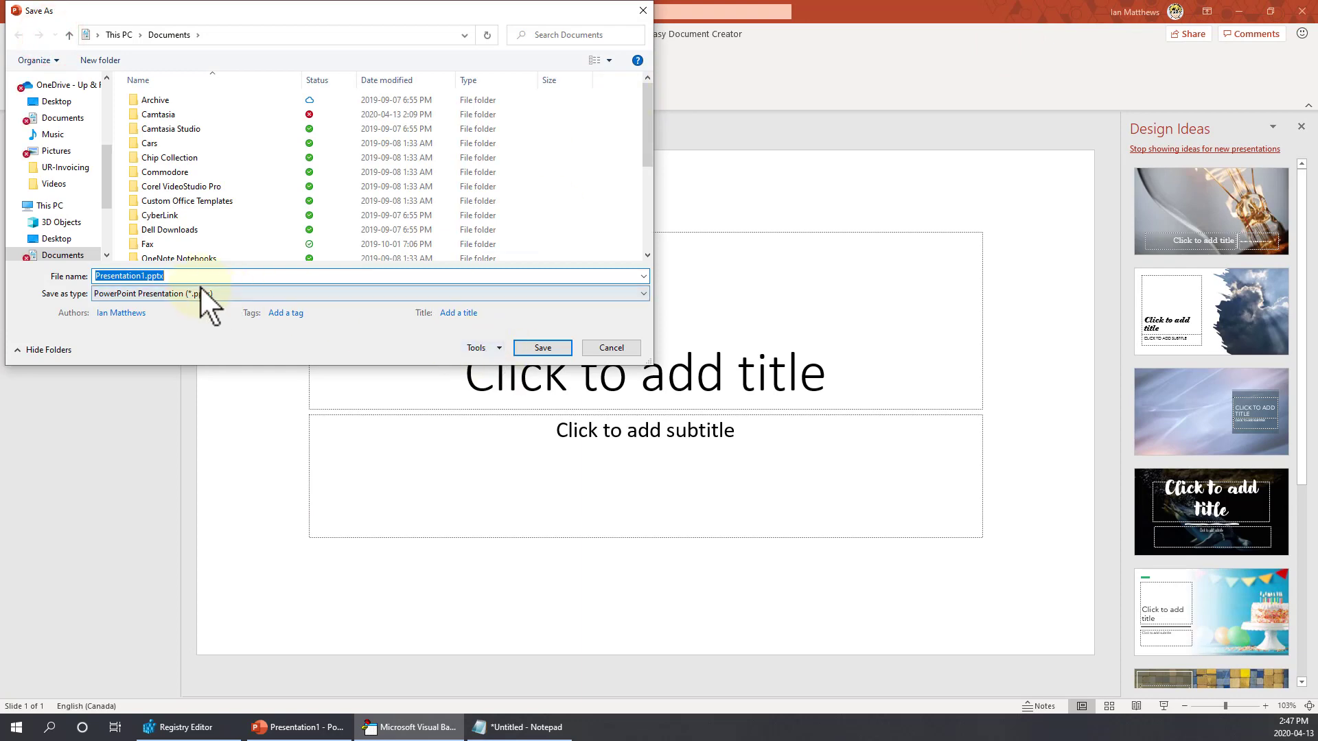
pyautogui.click(206, 293)
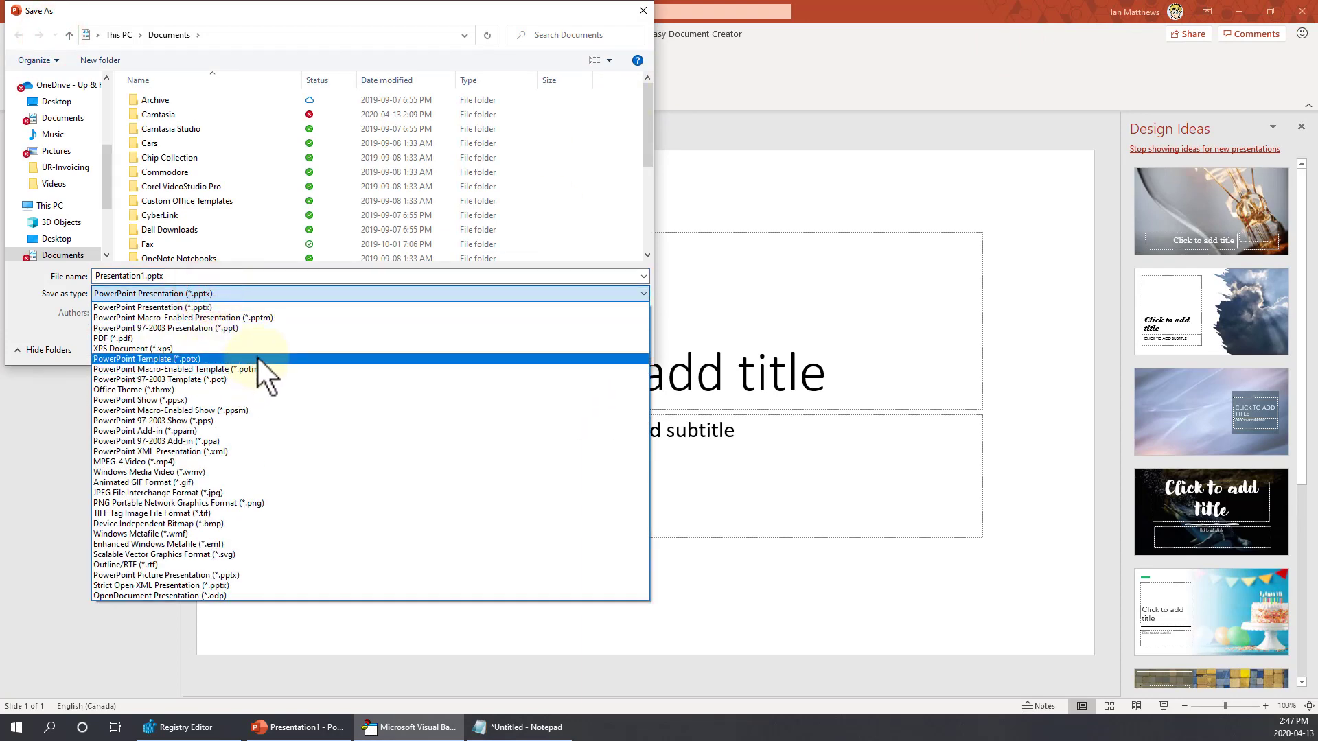
pyautogui.click(266, 316)
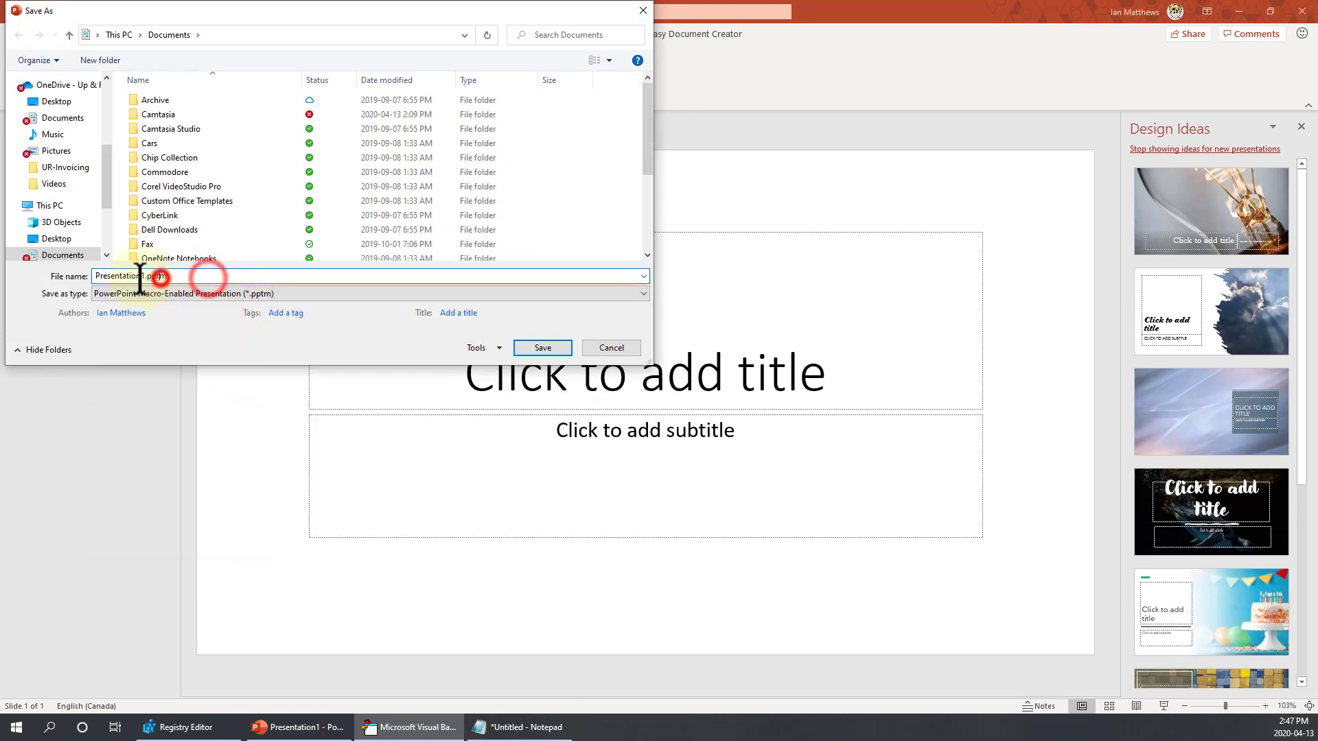
pyautogui.moveTo(144, 275); pyautogui.dragTo(303, 275)
pyautogui.press('BackSpace')
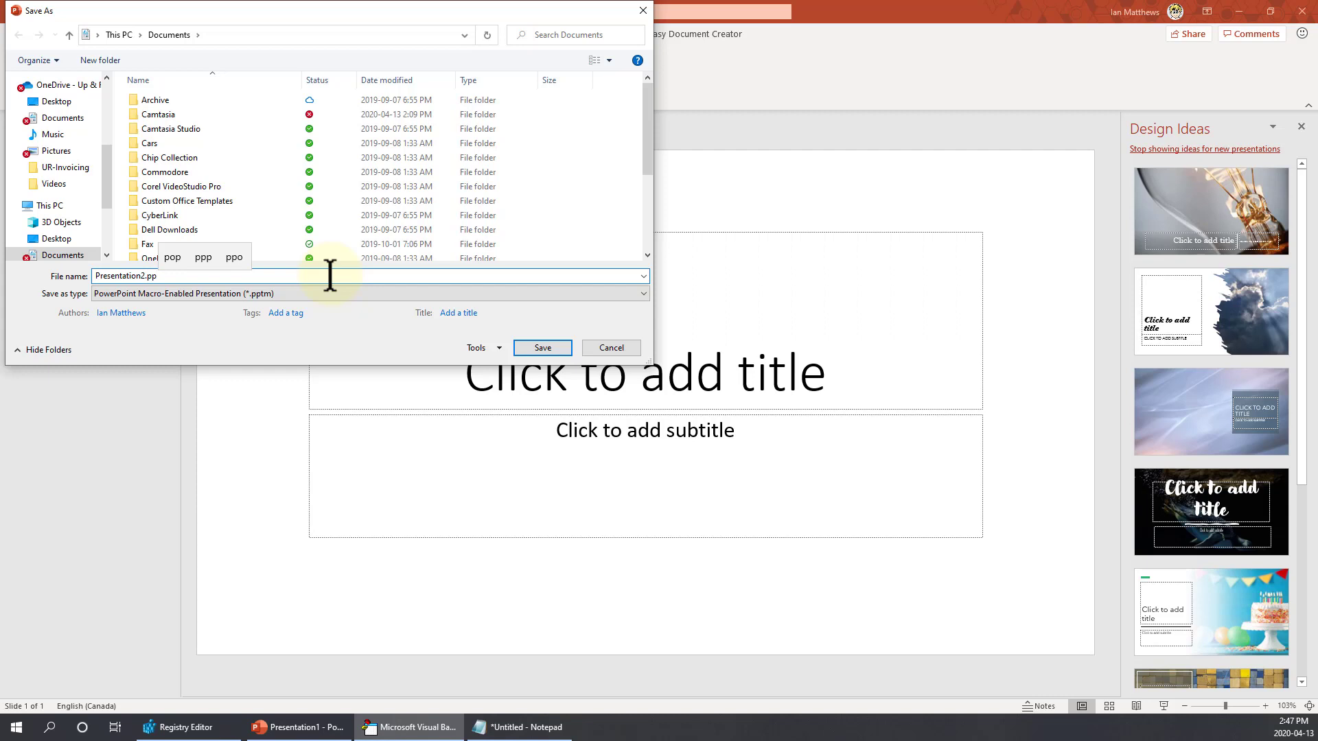
pyautogui.write('tm')
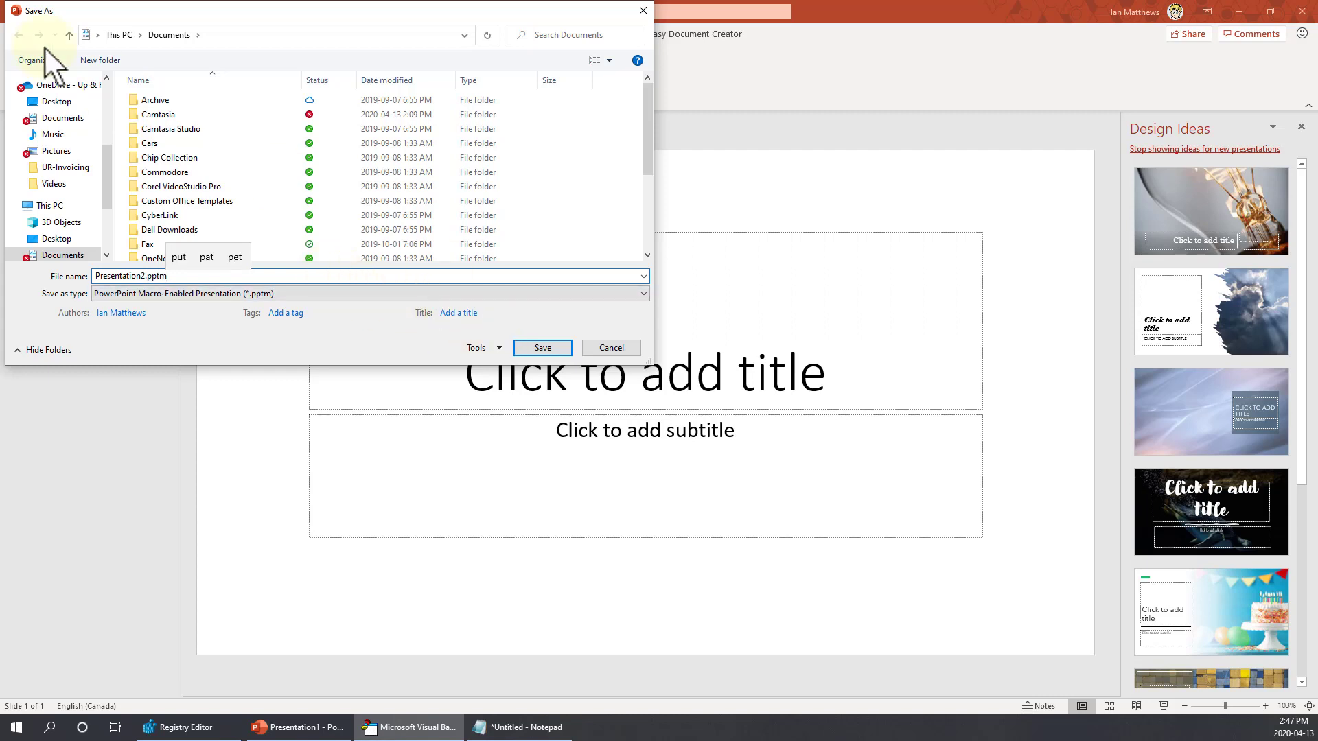
pyautogui.click(107, 96)
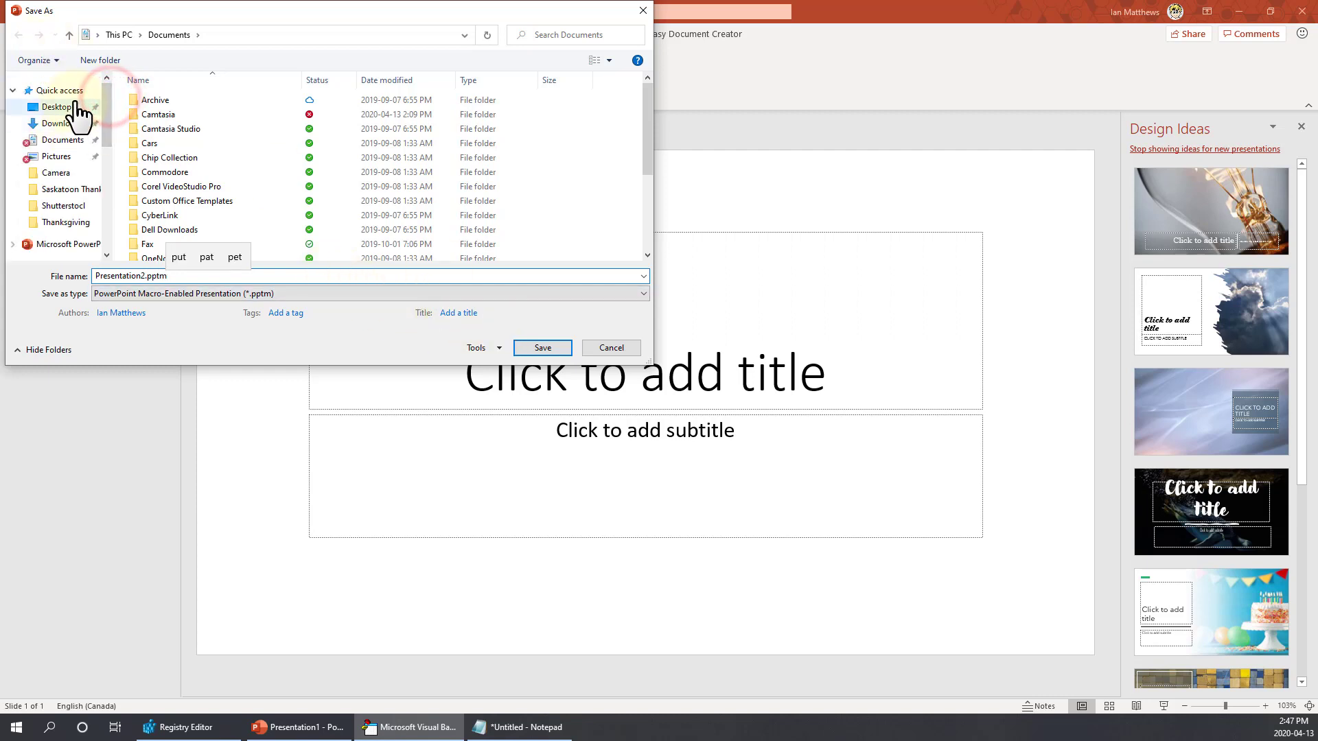